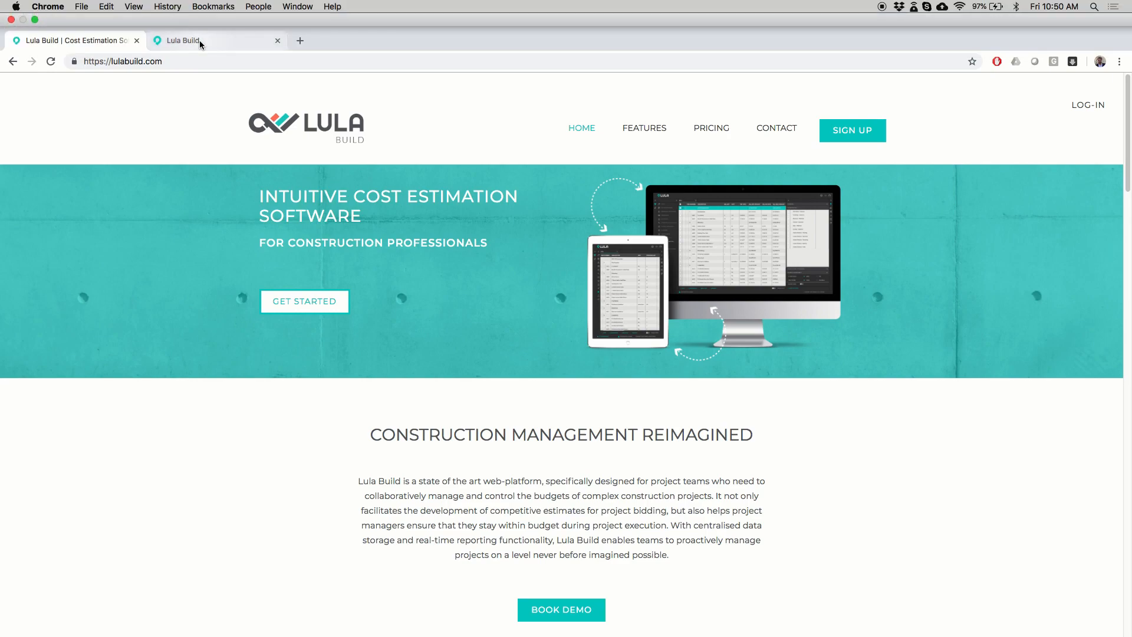
- Open the House Demo project from the Example Projects folder of the IJP Public Workspace
{"action": "left_click", "coordinate": [199, 41]}
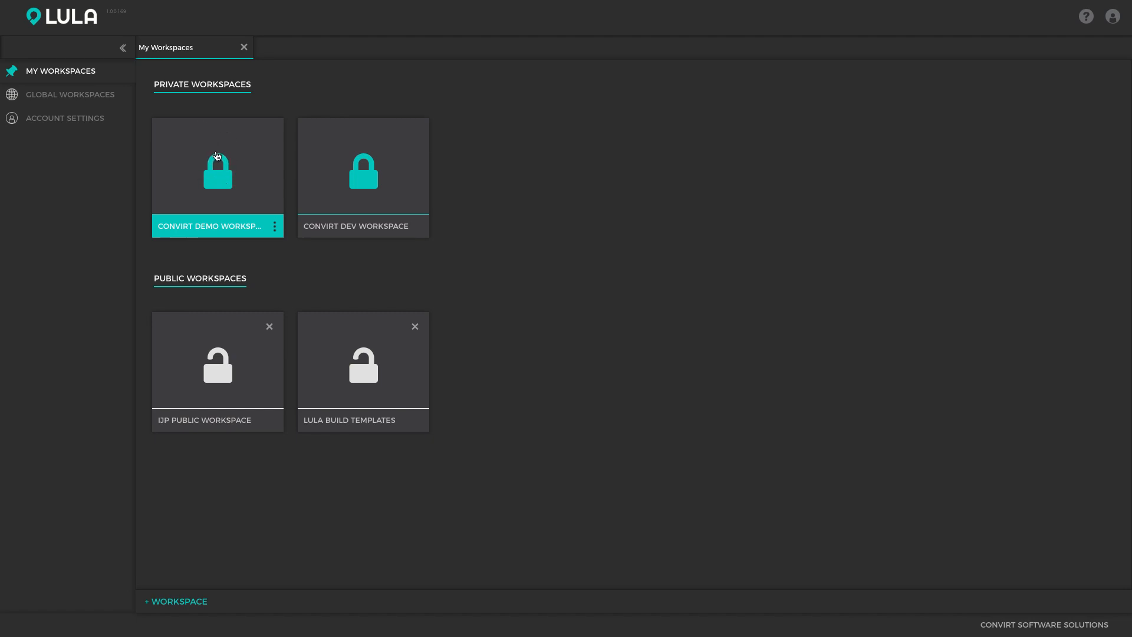
{"action": "left_click", "coordinate": [215, 366]}
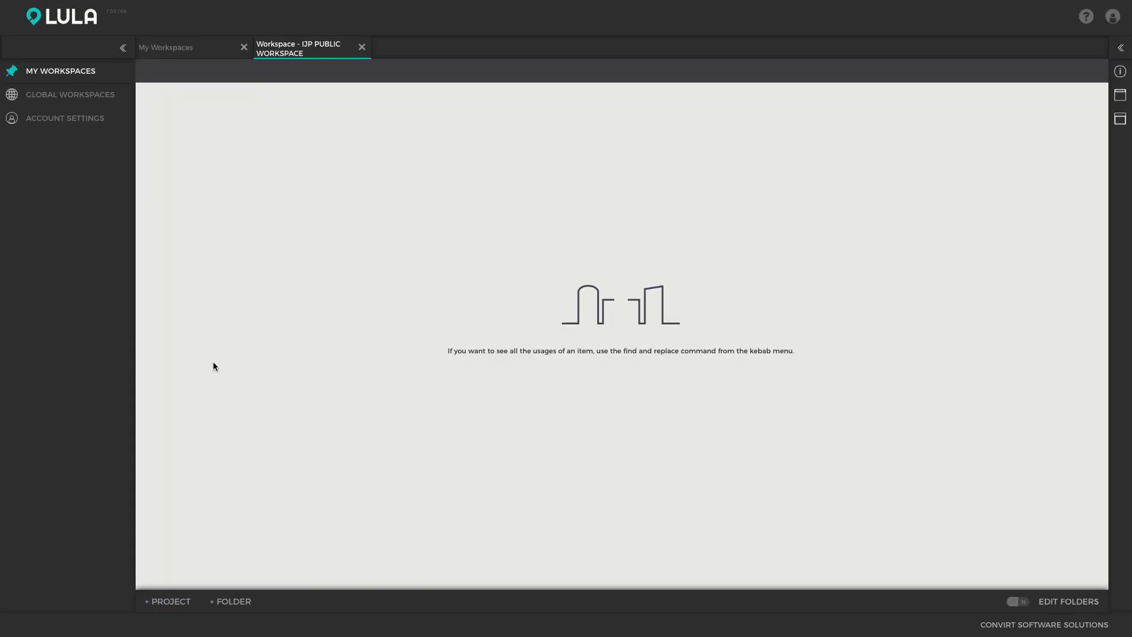
{"action": "left_click", "coordinate": [174, 94]}
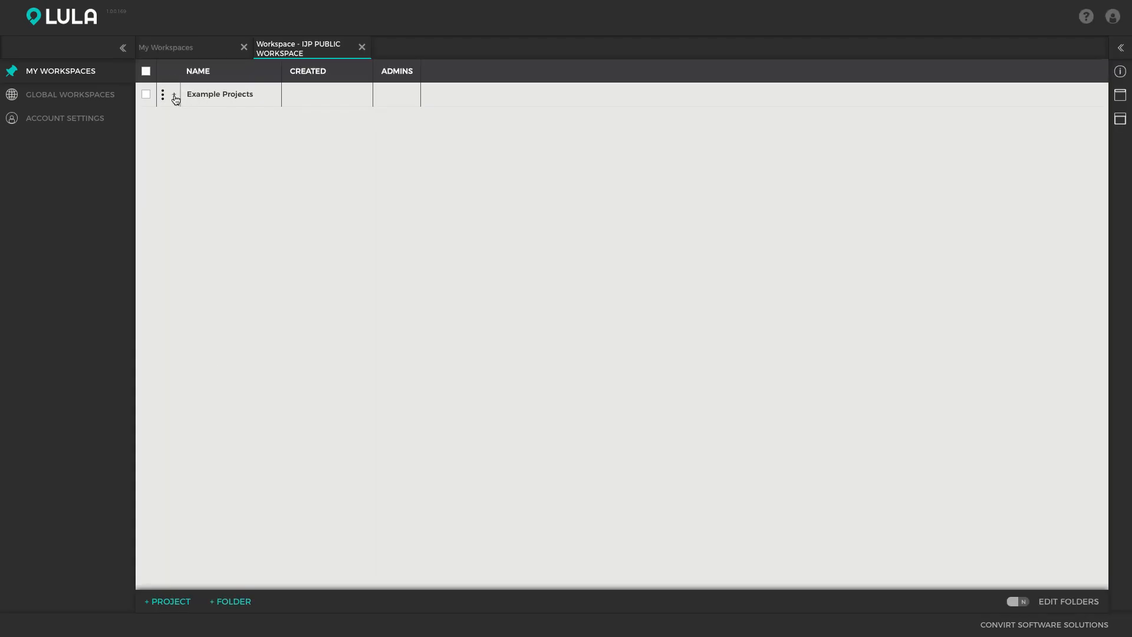
{"action": "left_click", "coordinate": [236, 119]}
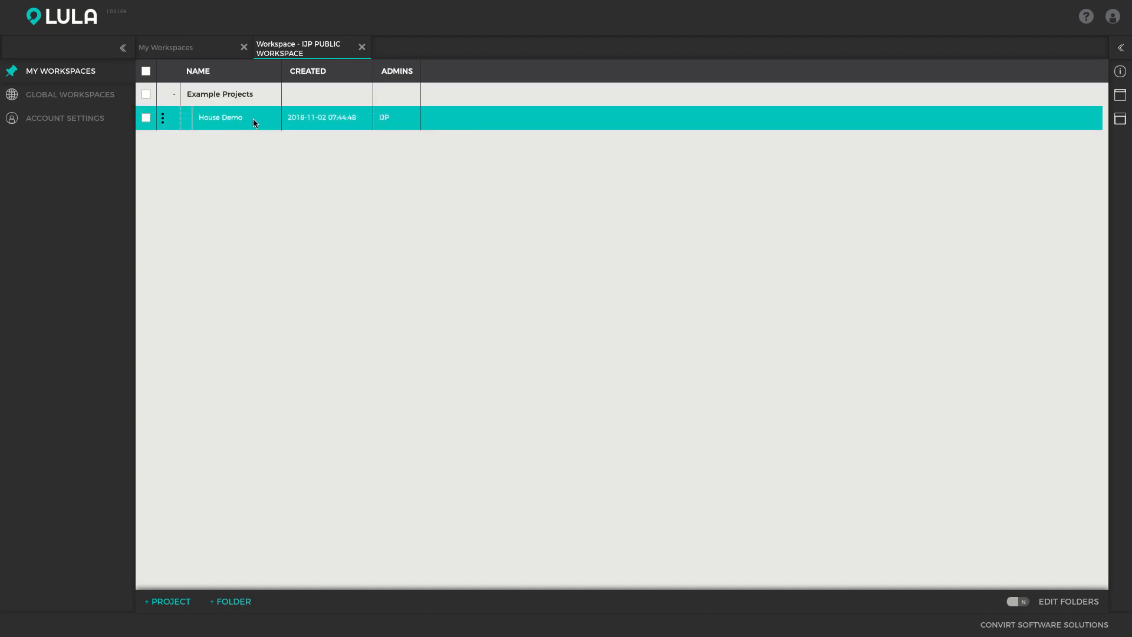
{"action": "double_click", "coordinate": [245, 120]}
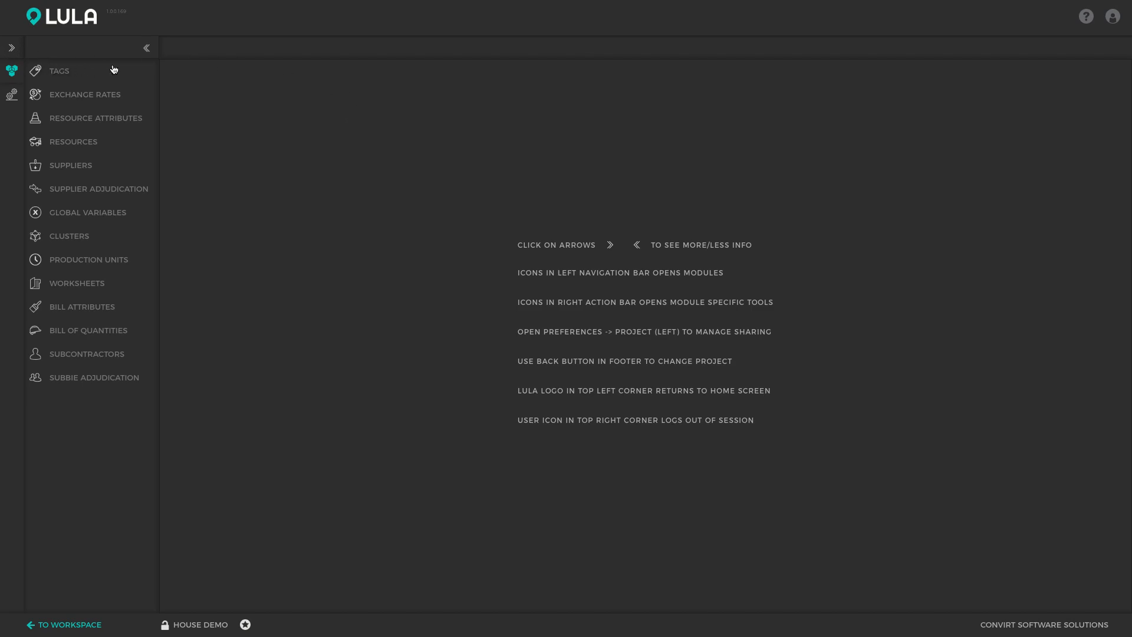
- Open the project's Bill of Quantities with the module navigation collapsed and review the 115mm Wall to Wall Plate and Foundation items
{"action": "left_click", "coordinate": [146, 47]}
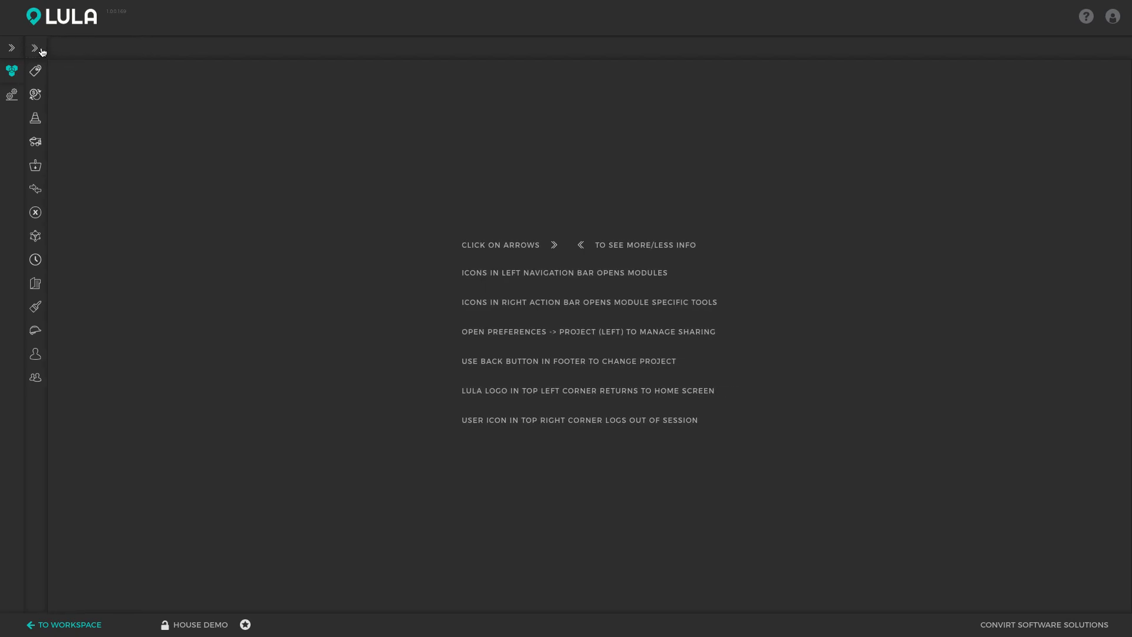
{"action": "left_click", "coordinate": [39, 49]}
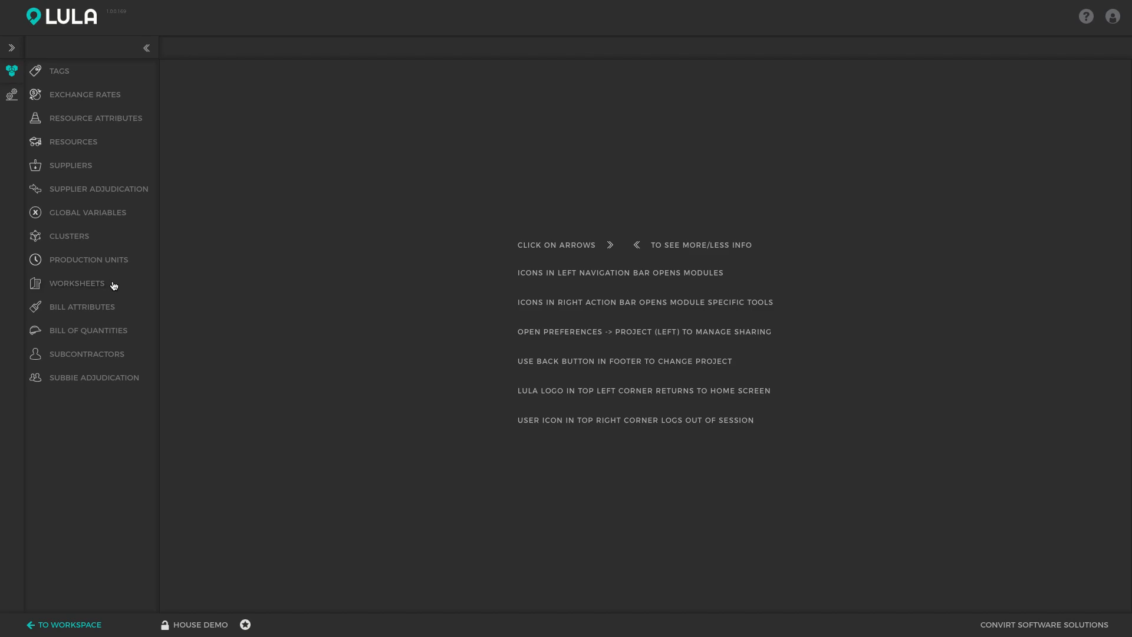
{"action": "left_click", "coordinate": [96, 332]}
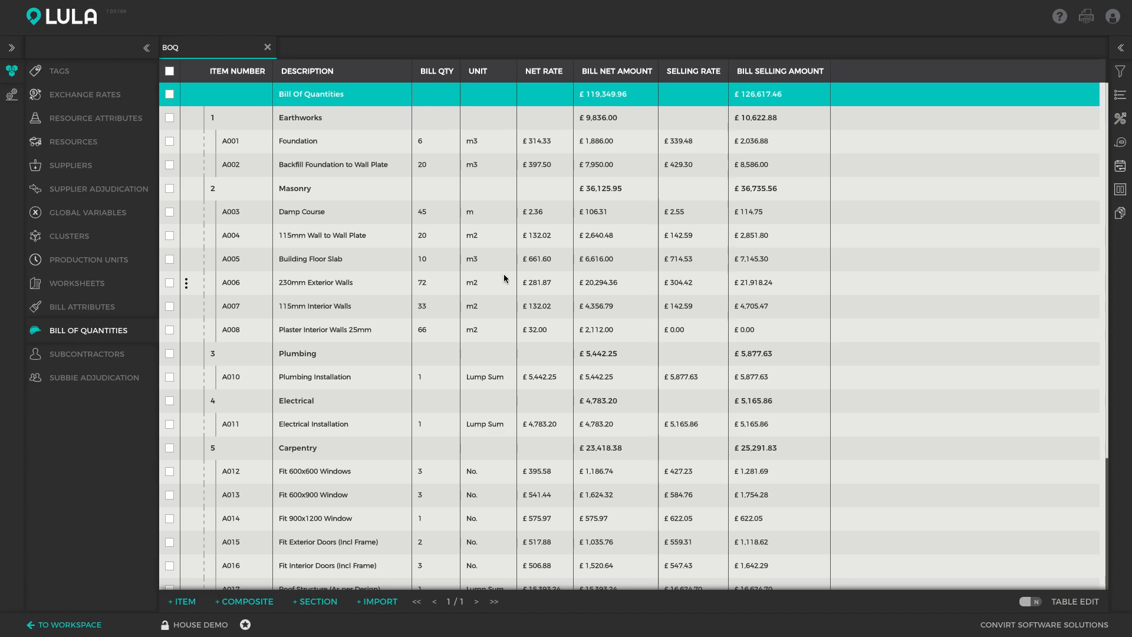
{"action": "left_click", "coordinate": [108, 52]}
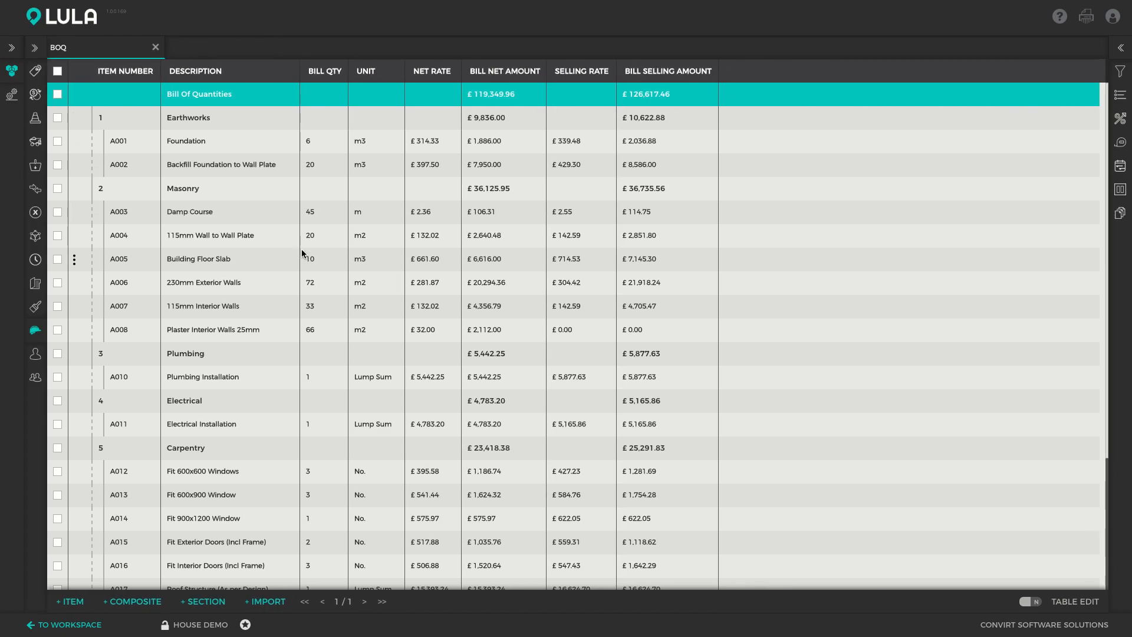
{"action": "left_click", "coordinate": [263, 236]}
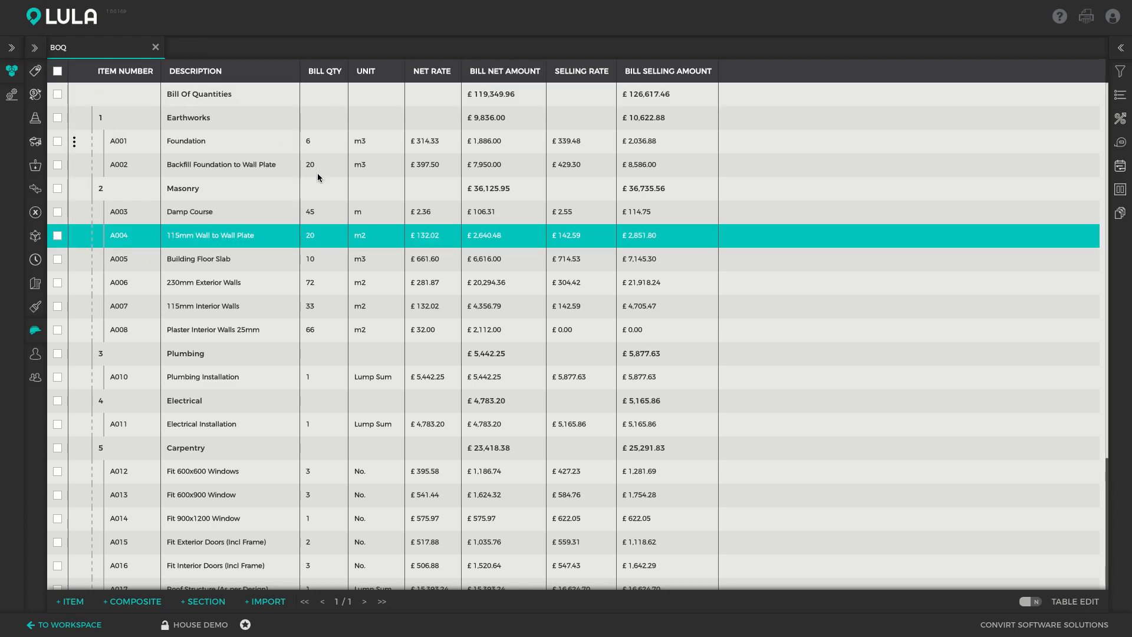
{"action": "left_click", "coordinate": [284, 141]}
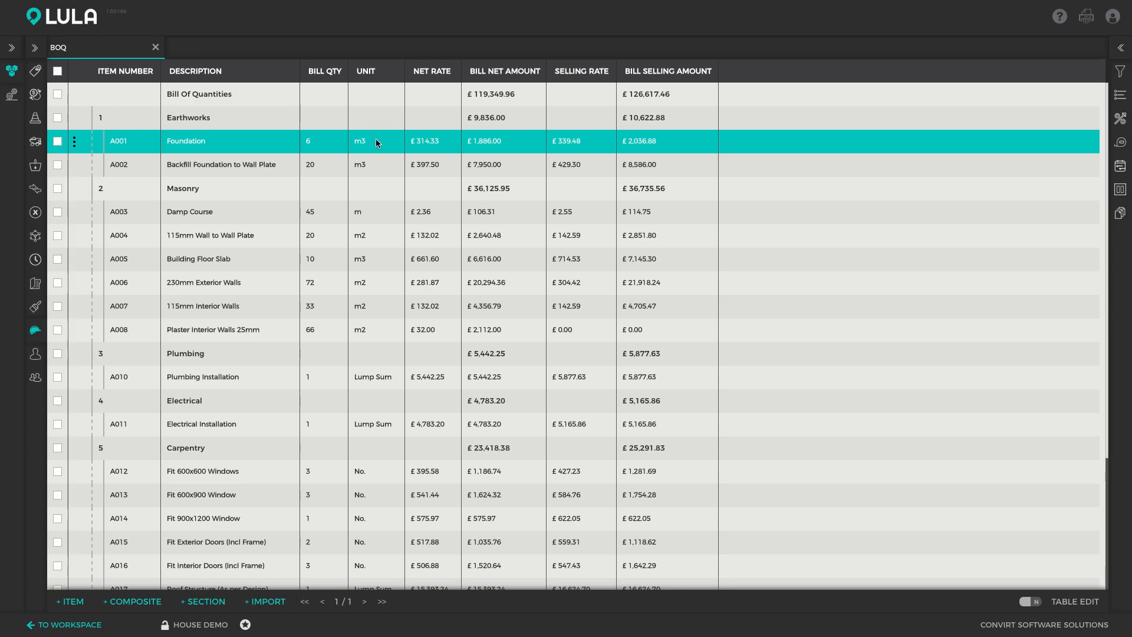
- Open the project's Resources list and review entries such as Bricklayer, Bricks and Carpenter with their allowables and units
{"action": "left_click", "coordinate": [36, 142]}
{"action": "left_click", "coordinate": [217, 147]}
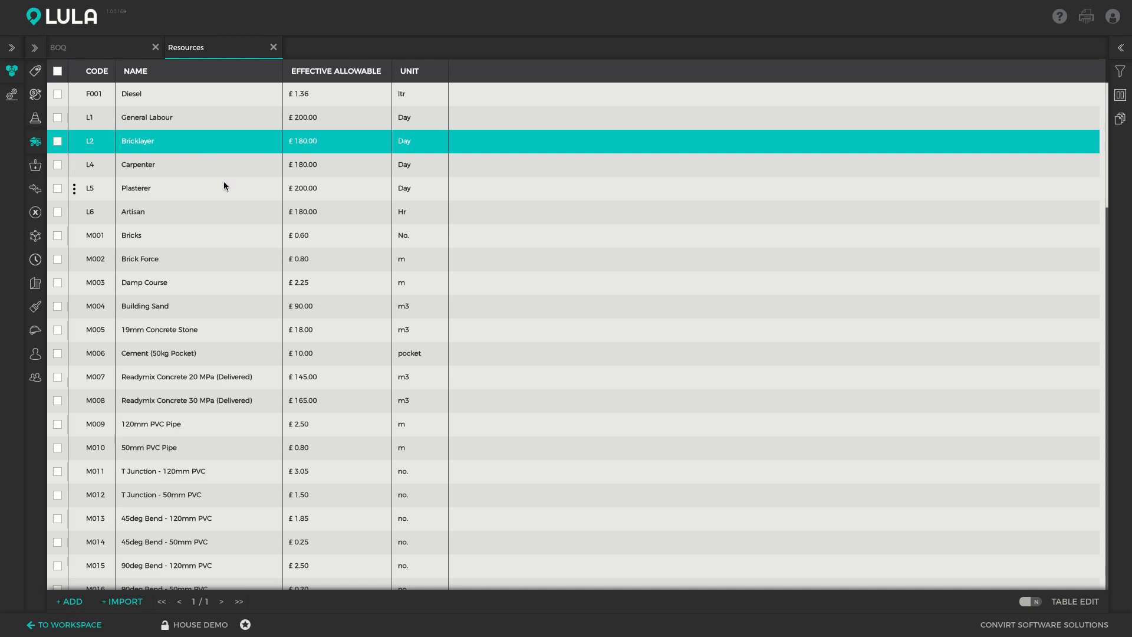
{"action": "left_click", "coordinate": [157, 234]}
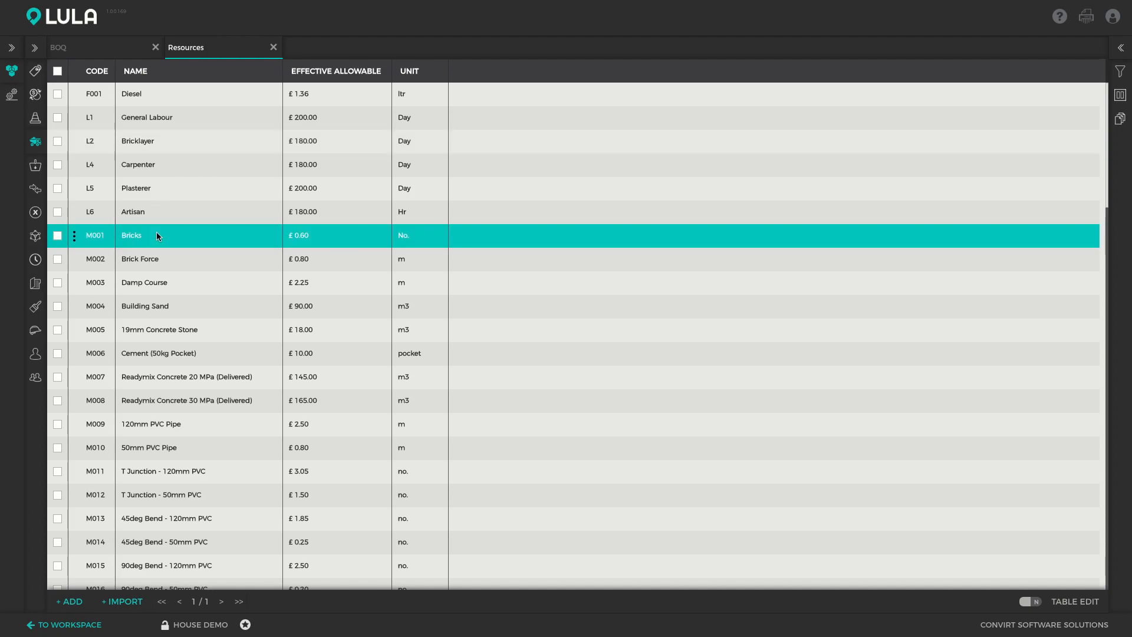
{"action": "left_click", "coordinate": [180, 167]}
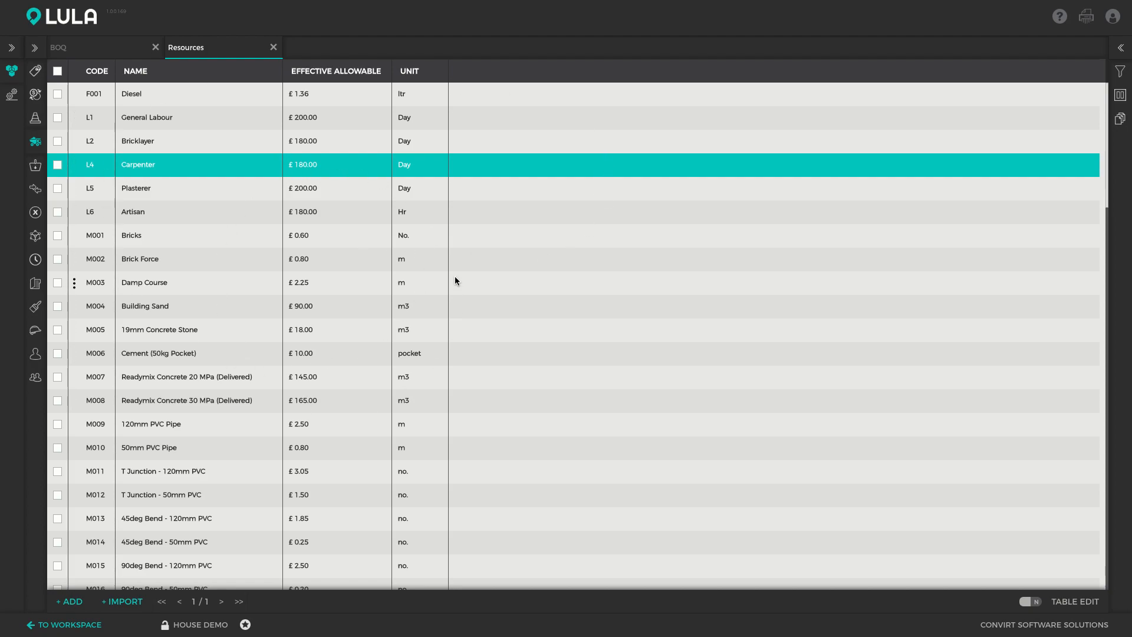
- Filter the resources by the Plumbing - Materials tag to view them, and remove the filter again
{"action": "left_click", "coordinate": [1122, 72]}
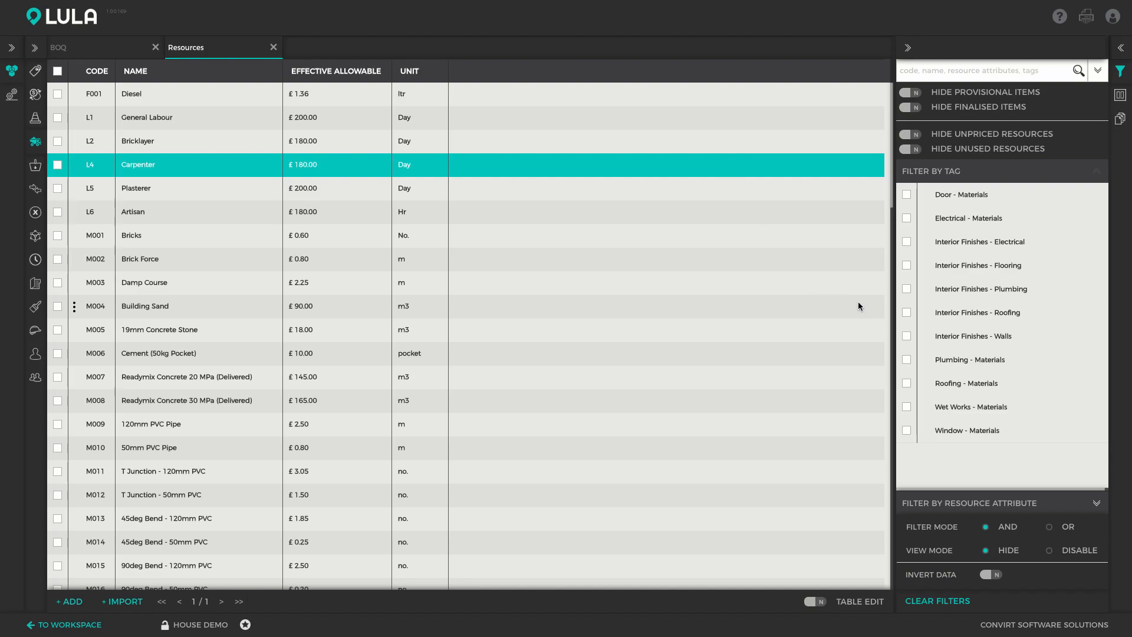
{"action": "left_click", "coordinate": [908, 361]}
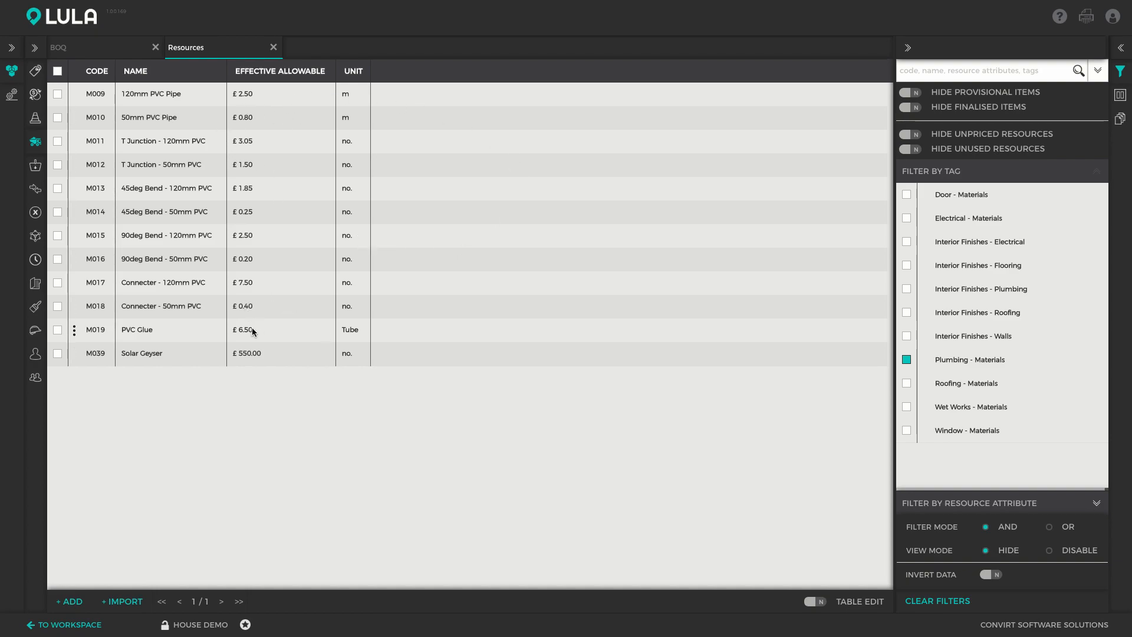
{"action": "left_click", "coordinate": [906, 360]}
{"action": "left_click", "coordinate": [1122, 72]}
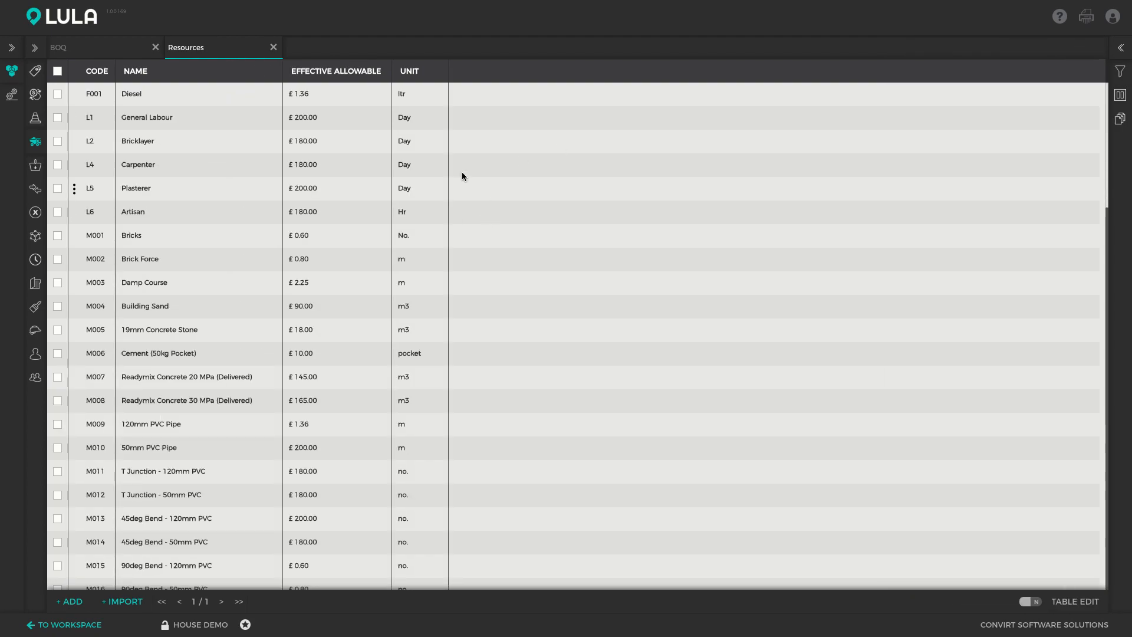
- Return to the Bill of Quantities and open the Plaster Interior Walls 25mm item in the item editor
{"action": "left_click", "coordinate": [35, 329]}
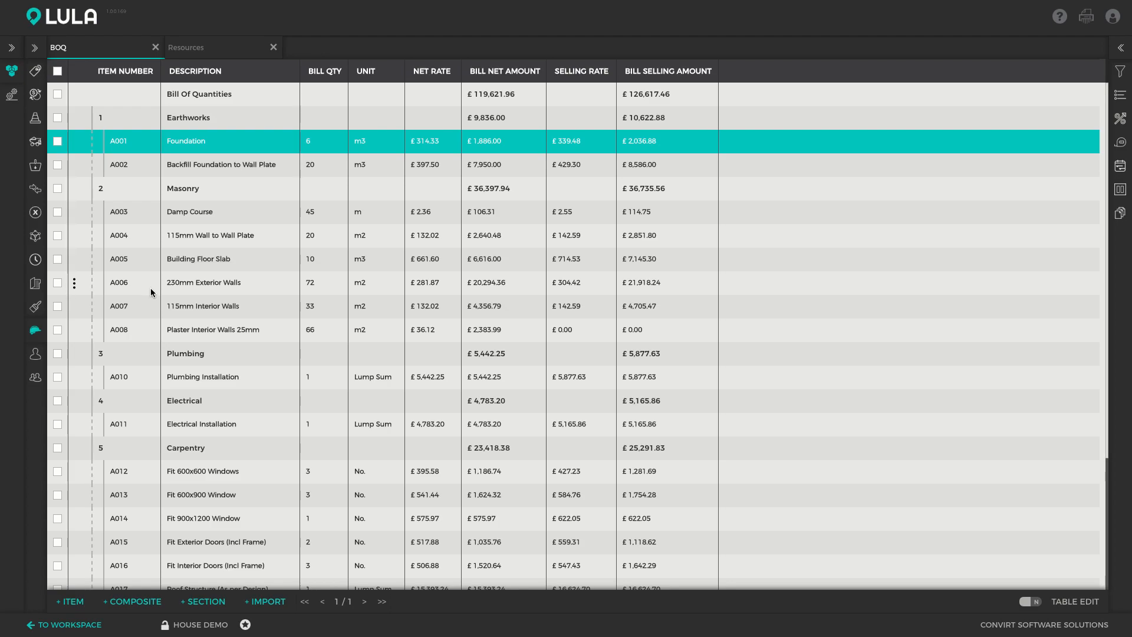
{"action": "left_click", "coordinate": [147, 332]}
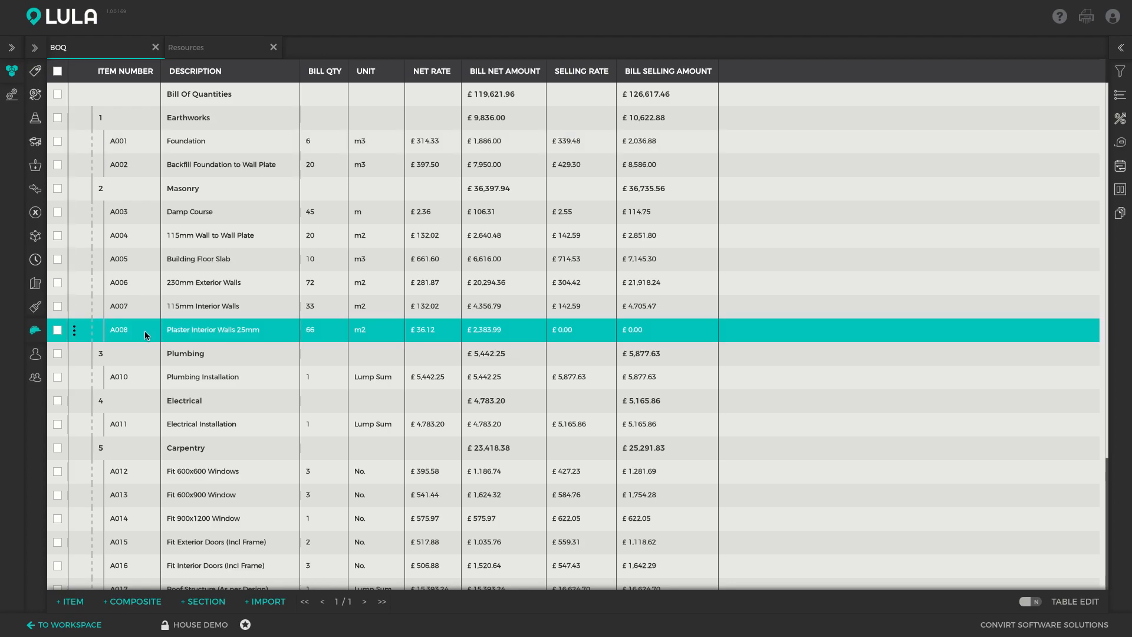
{"action": "double_click", "coordinate": [199, 331]}
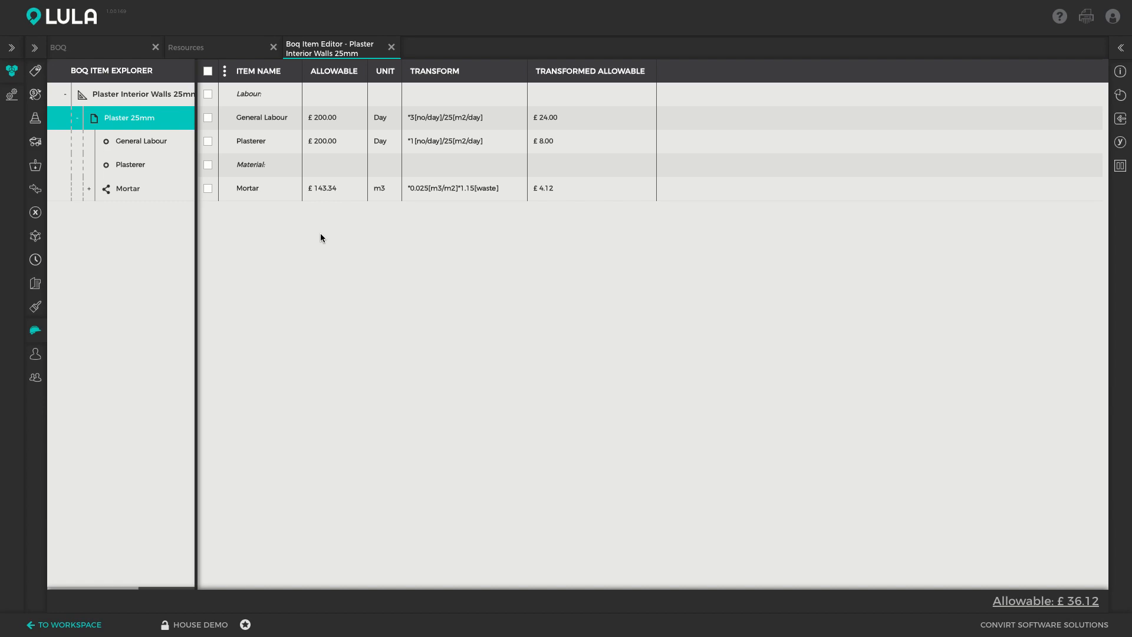
- Show the resources and clusters available for insertion into the Plaster 25mm worksheet
{"action": "left_click", "coordinate": [1111, 112]}
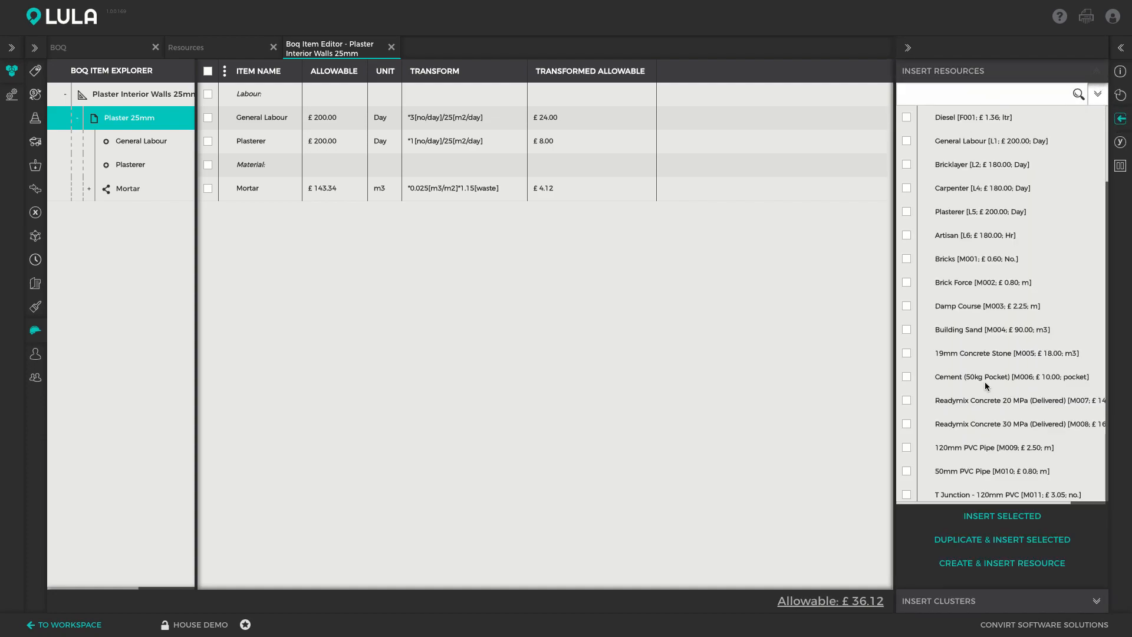
{"action": "left_click", "coordinate": [1019, 96]}
{"action": "left_click", "coordinate": [1037, 606]}
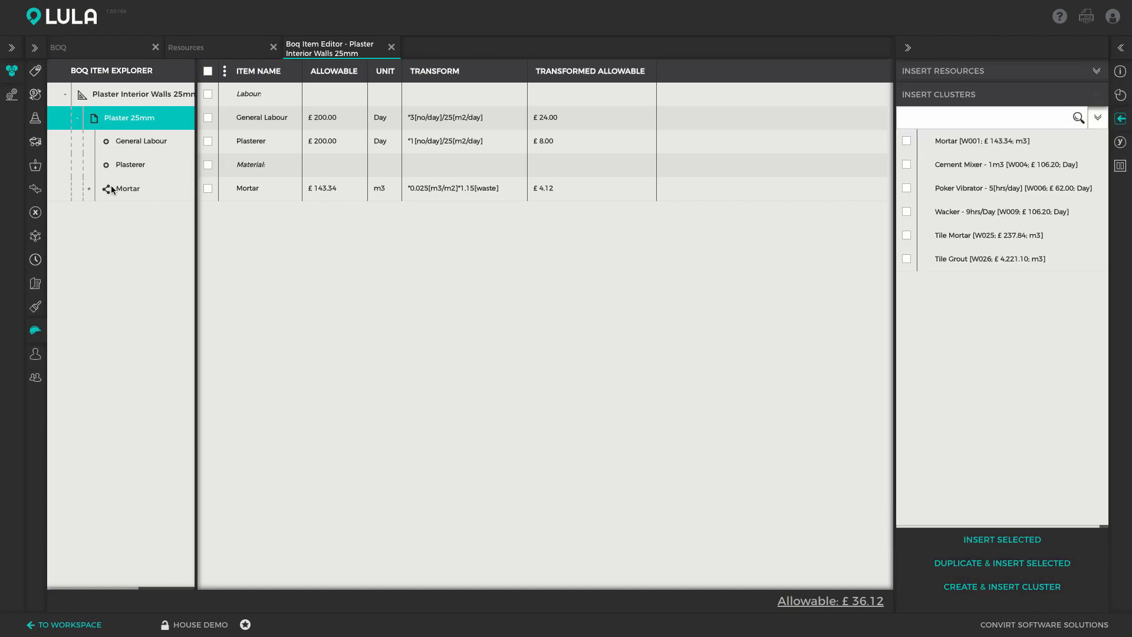
- Expand the Mortar cluster, examine its component materials and transforms, and go back to the Plaster 25mm worksheet
{"action": "left_click", "coordinate": [90, 190]}
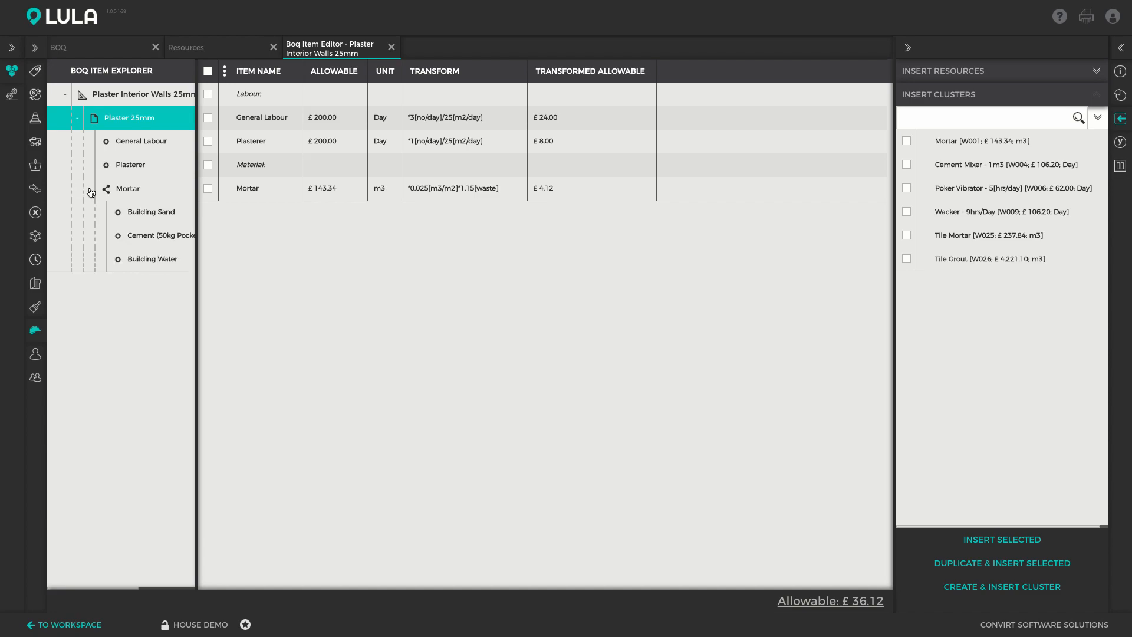
{"action": "left_click", "coordinate": [131, 191]}
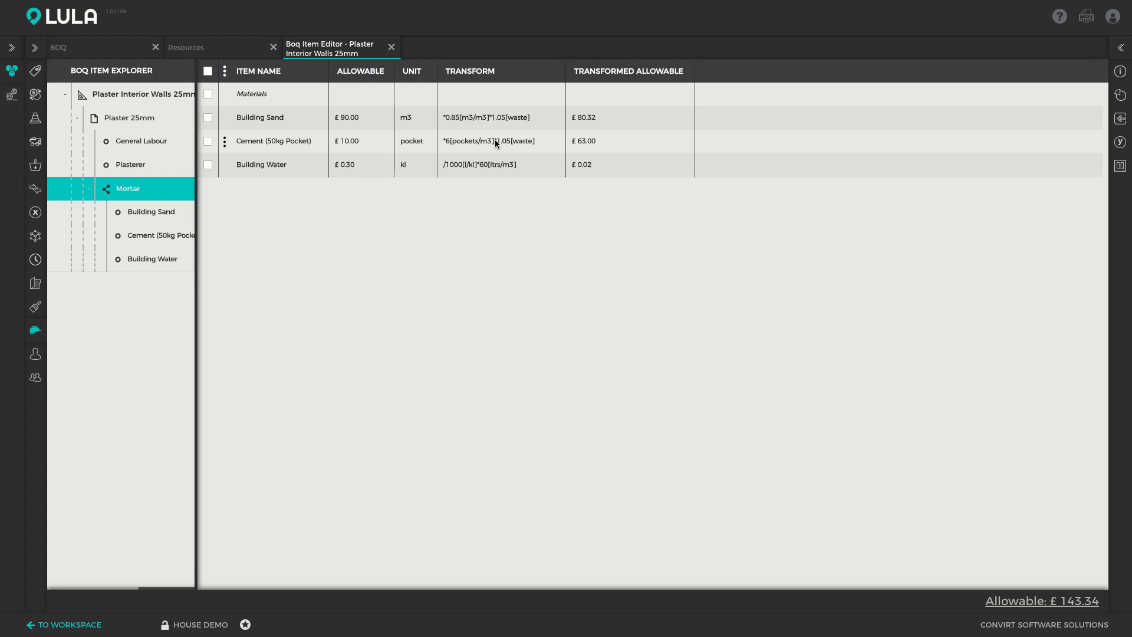
{"action": "left_click", "coordinate": [34, 47]}
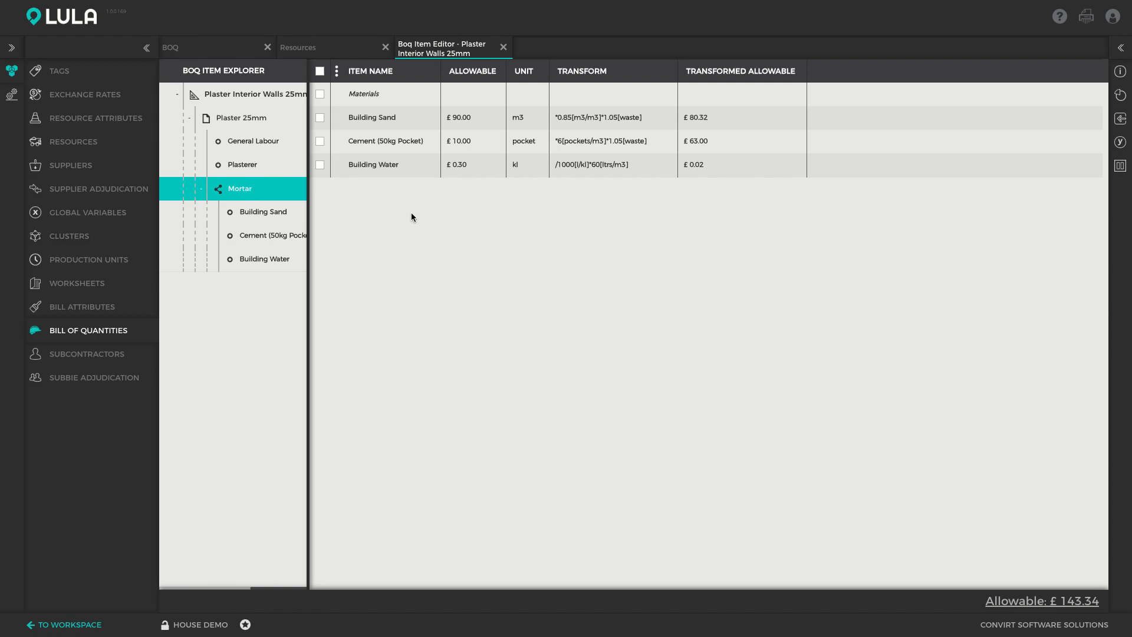
{"action": "left_click", "coordinate": [68, 46]}
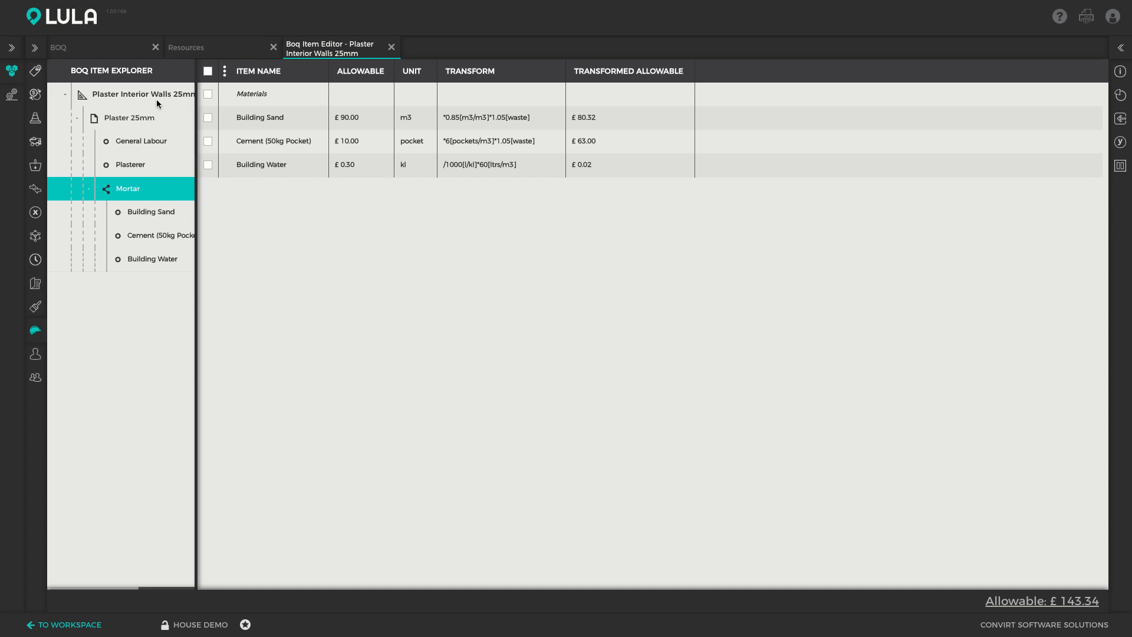
{"action": "left_click", "coordinate": [125, 119]}
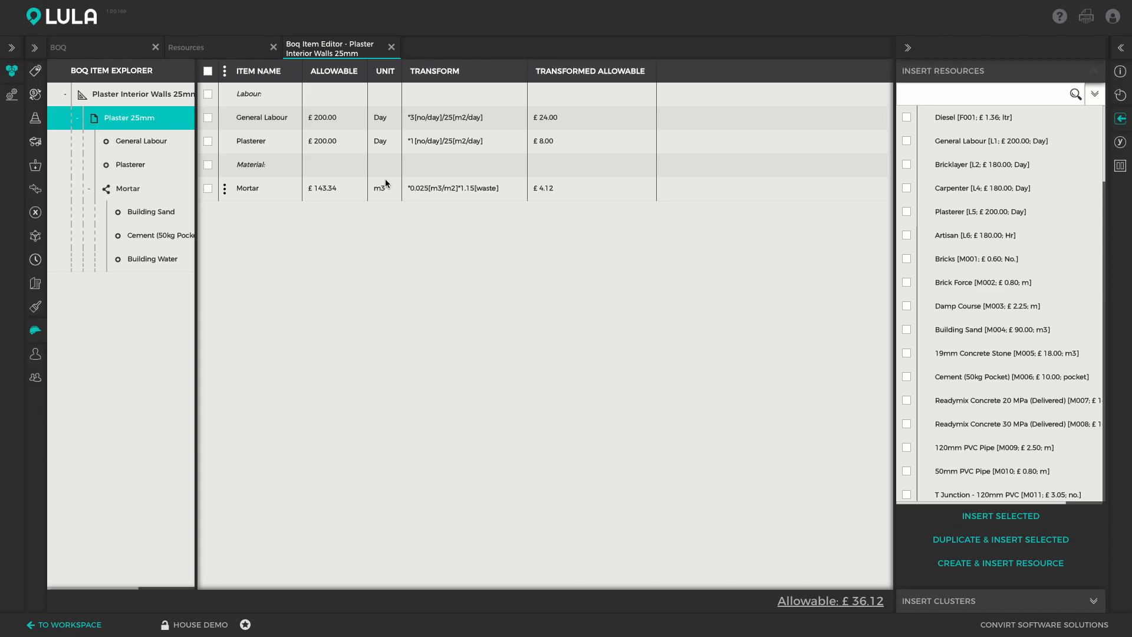
- Return to the Bill of Quantities, view the global markup options, and select the Backfill Foundation to Wall Plate item
{"action": "left_click", "coordinate": [110, 51]}
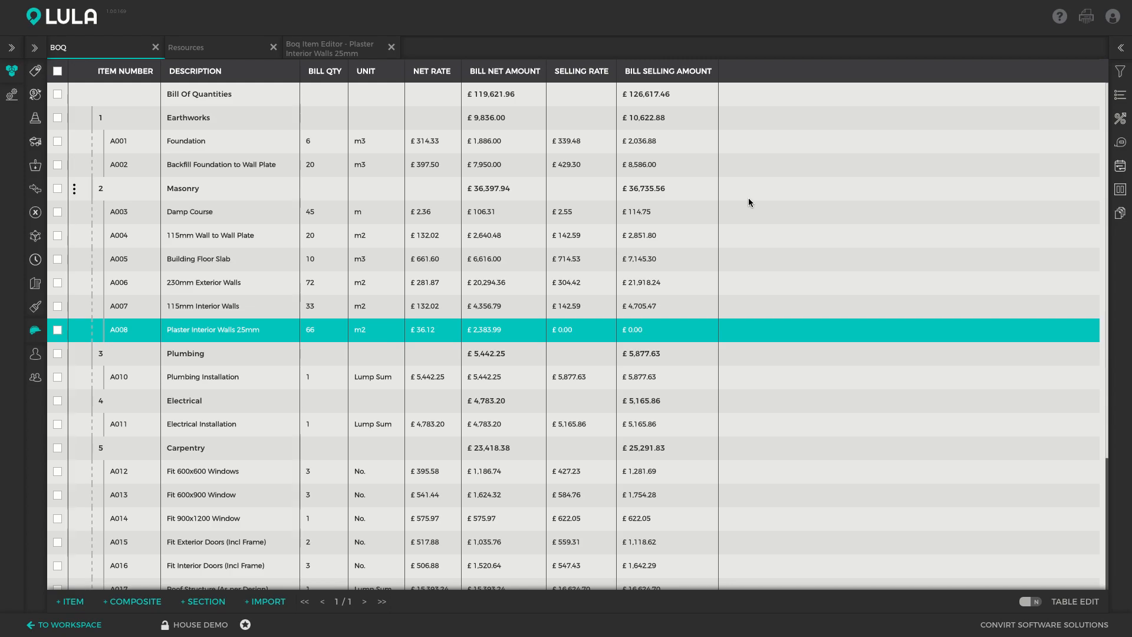
{"action": "left_click", "coordinate": [1121, 119]}
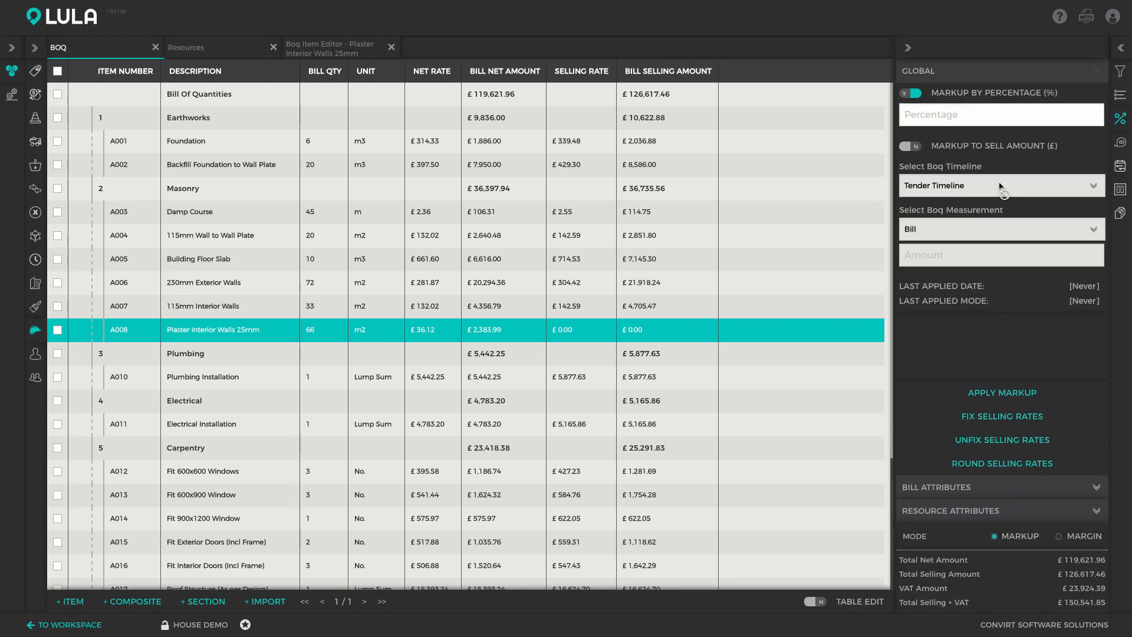
{"action": "left_click", "coordinate": [1121, 122]}
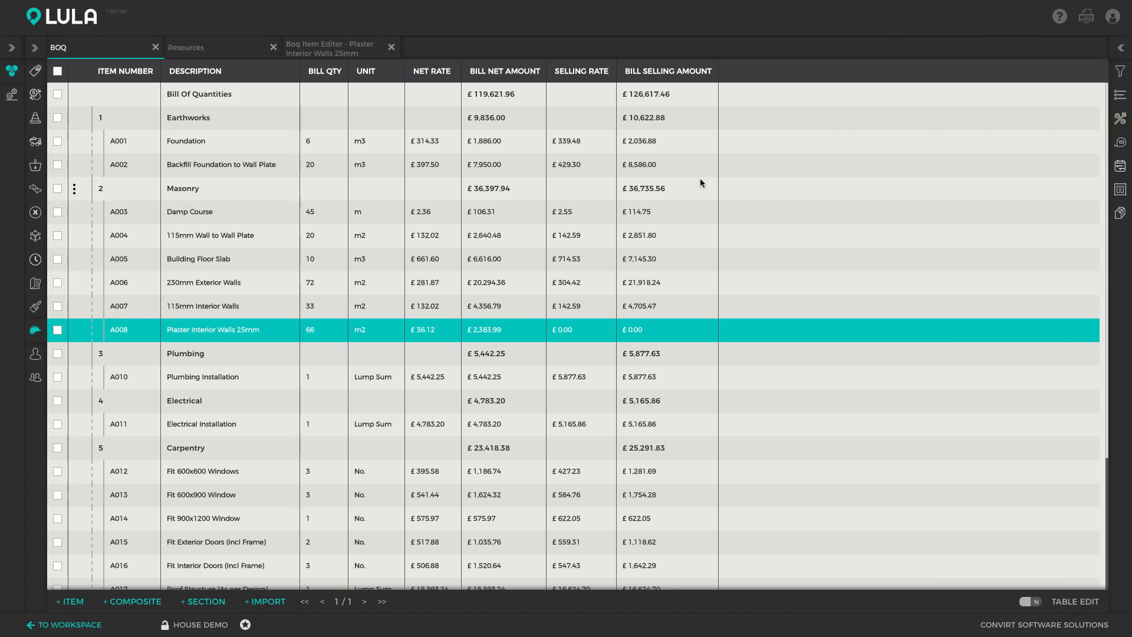
{"action": "left_click", "coordinate": [579, 157]}
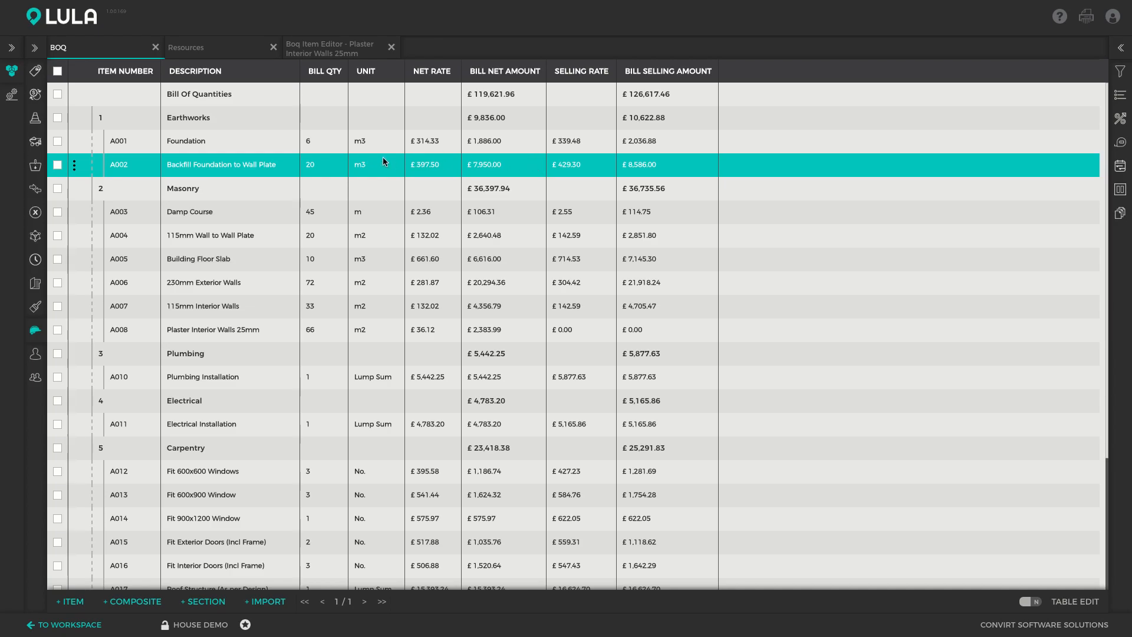
- Open the Resource Type attribute class and apply the Tender Finalisation report to its list of attributes
{"action": "left_click", "coordinate": [45, 119]}
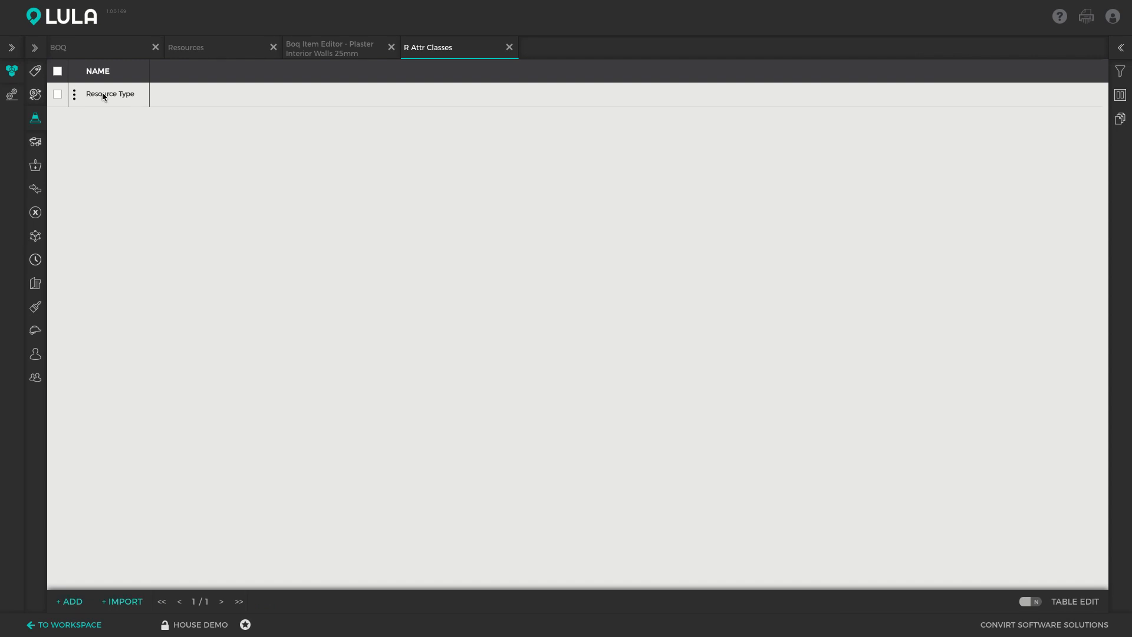
{"action": "double_click", "coordinate": [101, 94]}
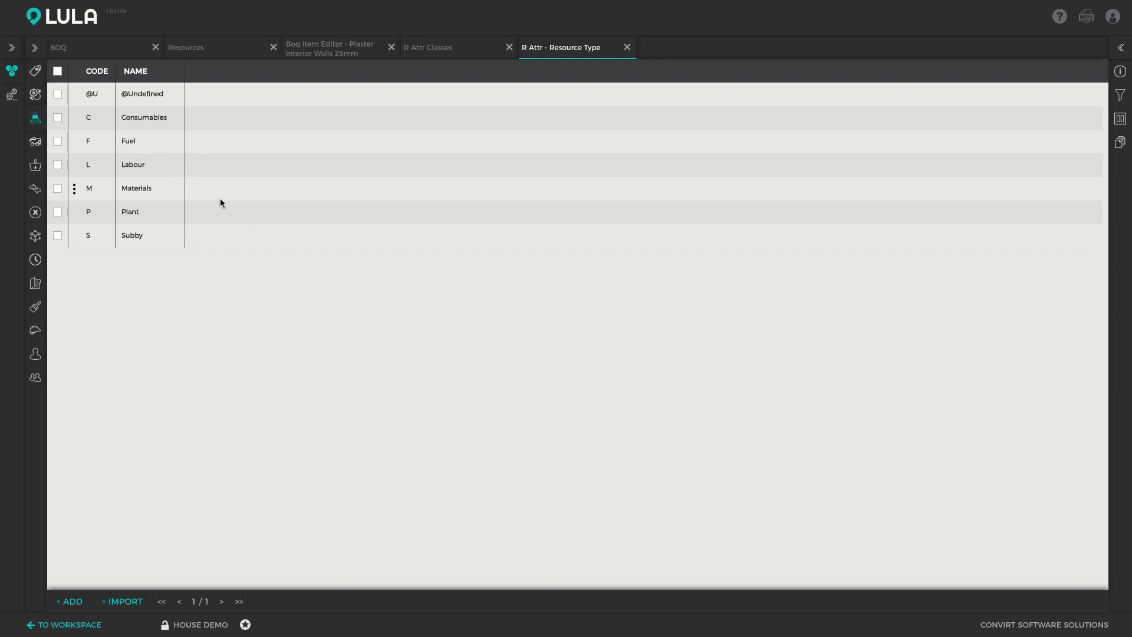
{"action": "left_click", "coordinate": [1120, 142]}
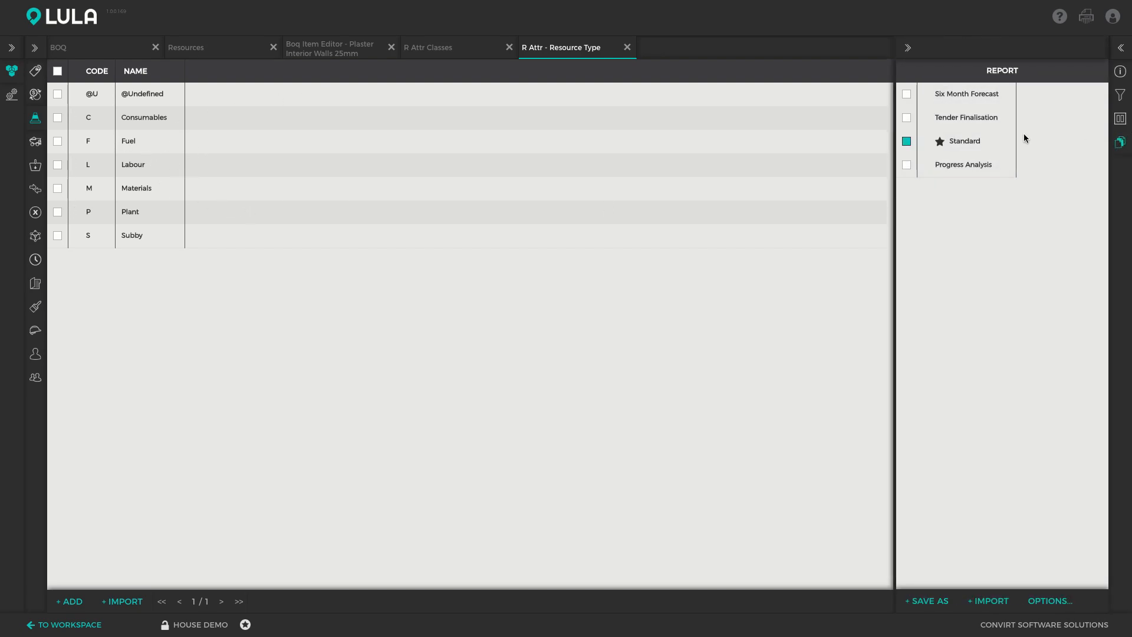
{"action": "left_click", "coordinate": [970, 117]}
{"action": "left_click", "coordinate": [1122, 142]}
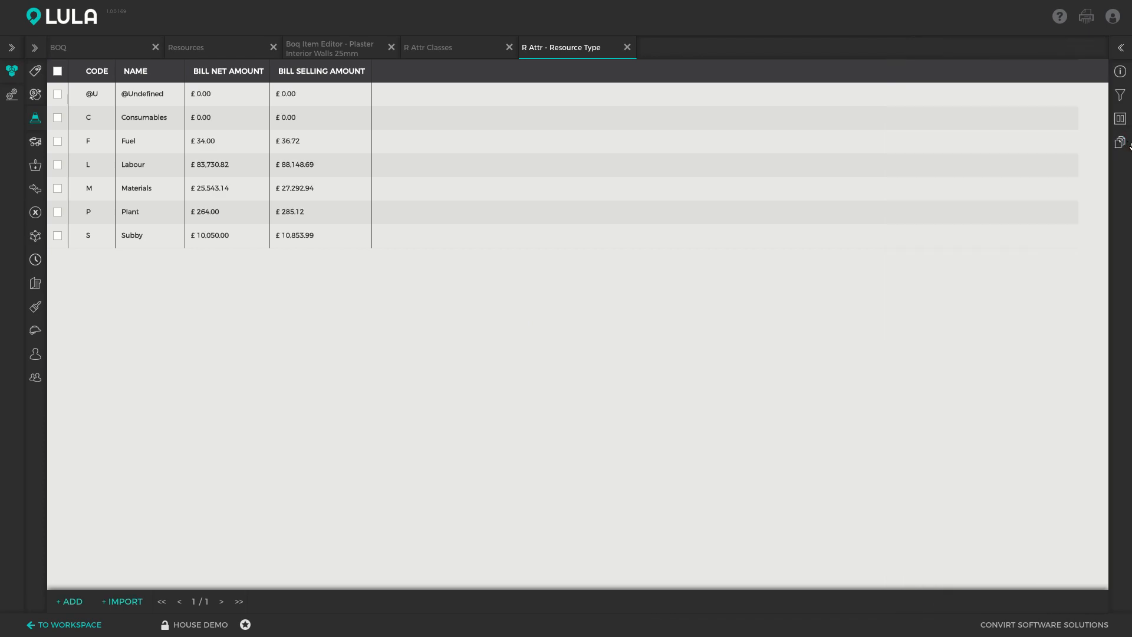
- Examine the Fuel, Labour, Materials and Plant amounts, and close the Resource Type and attribute classes views
{"action": "left_click", "coordinate": [135, 145]}
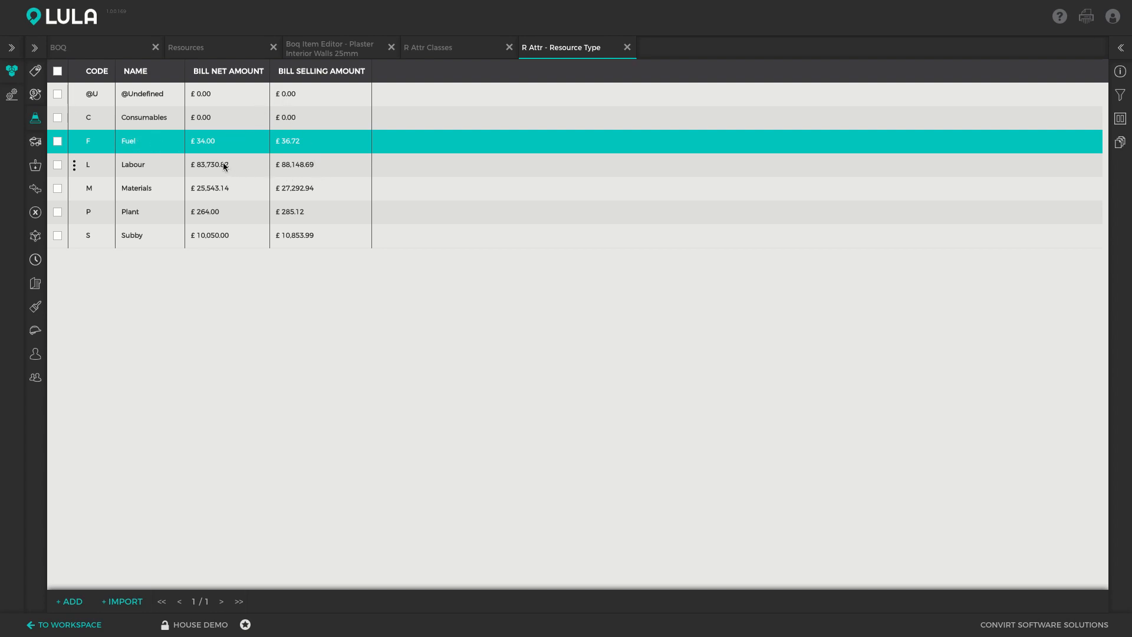
{"action": "left_click", "coordinate": [207, 170]}
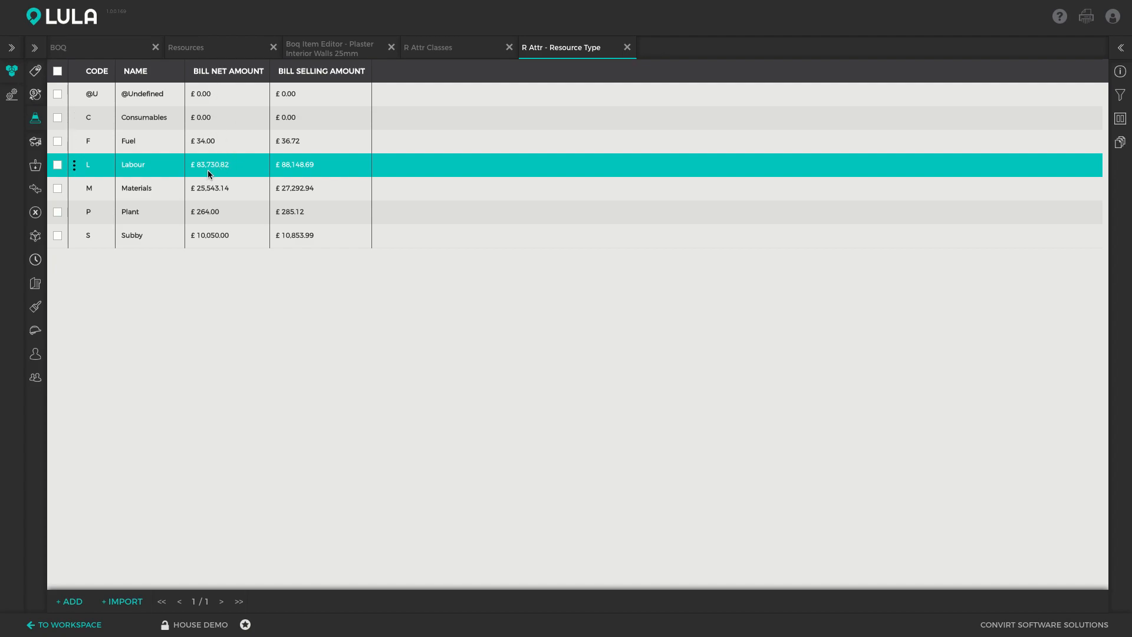
{"action": "left_click", "coordinate": [212, 192]}
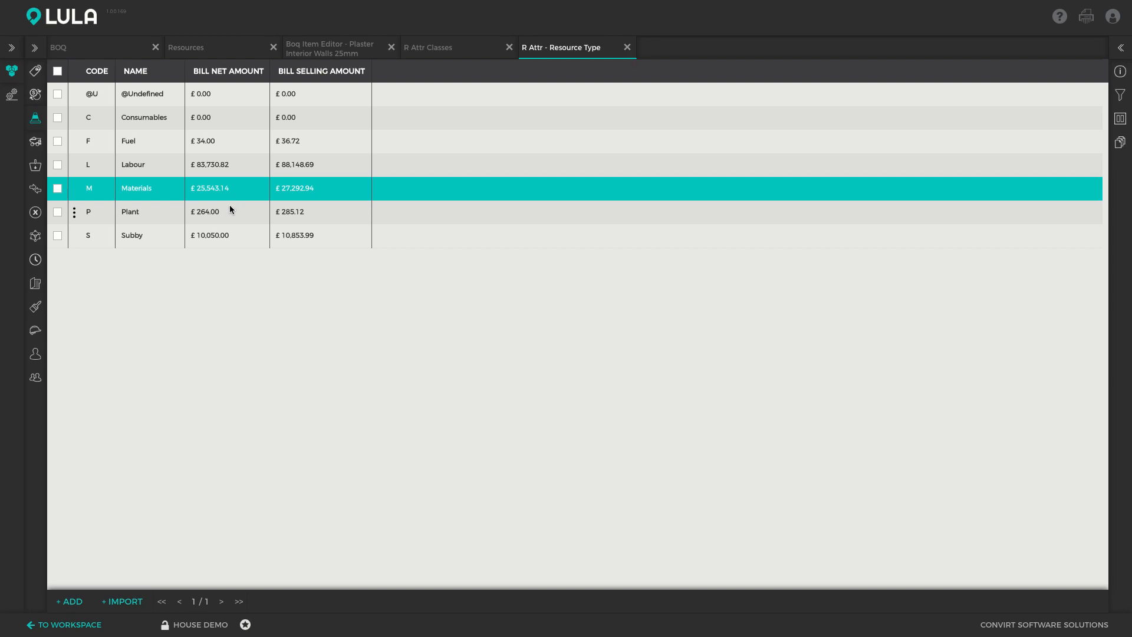
{"action": "left_click", "coordinate": [229, 206]}
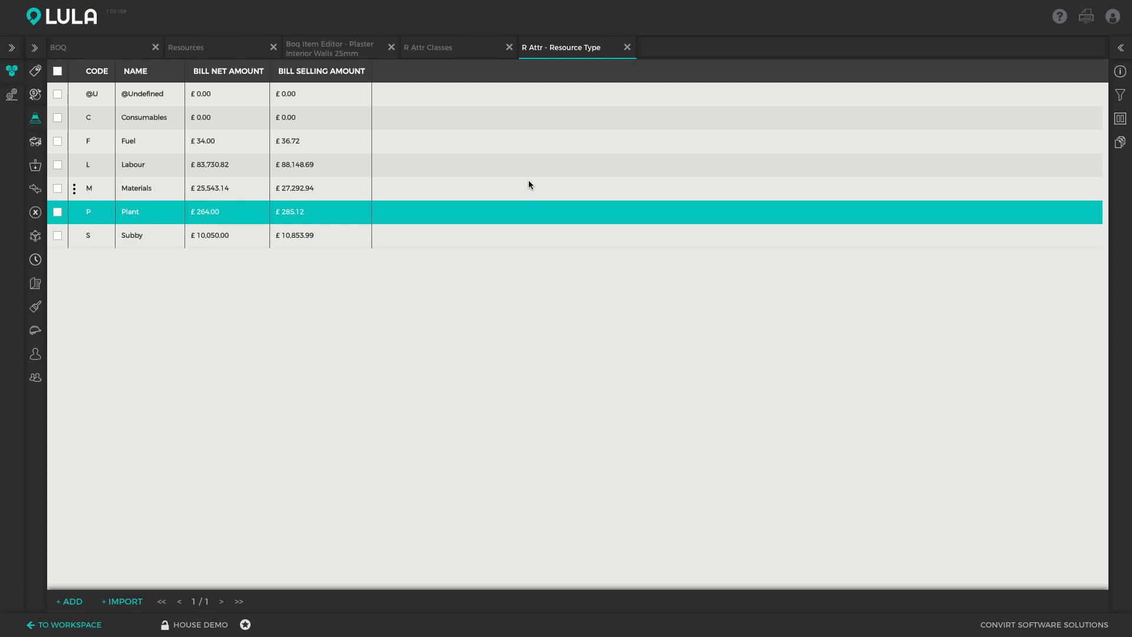
{"action": "left_click", "coordinate": [625, 50]}
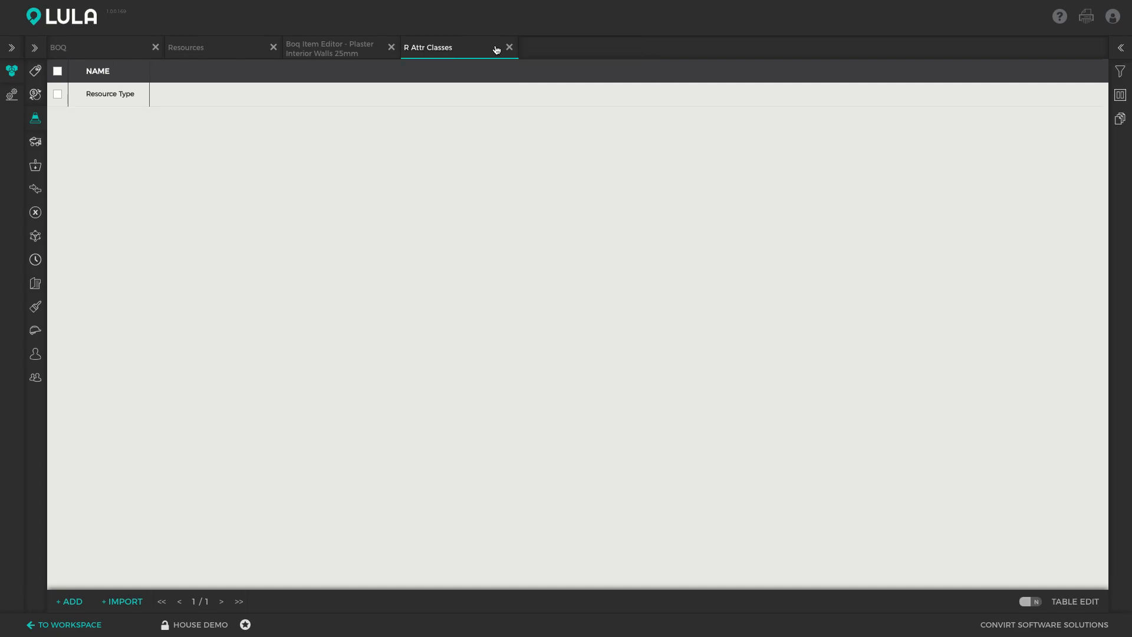
{"action": "left_click", "coordinate": [508, 47]}
- Apply the Tender Finalisation report to the Resources list and examine the Diesel and Bricks quantities and amounts
{"action": "left_click", "coordinate": [231, 55]}
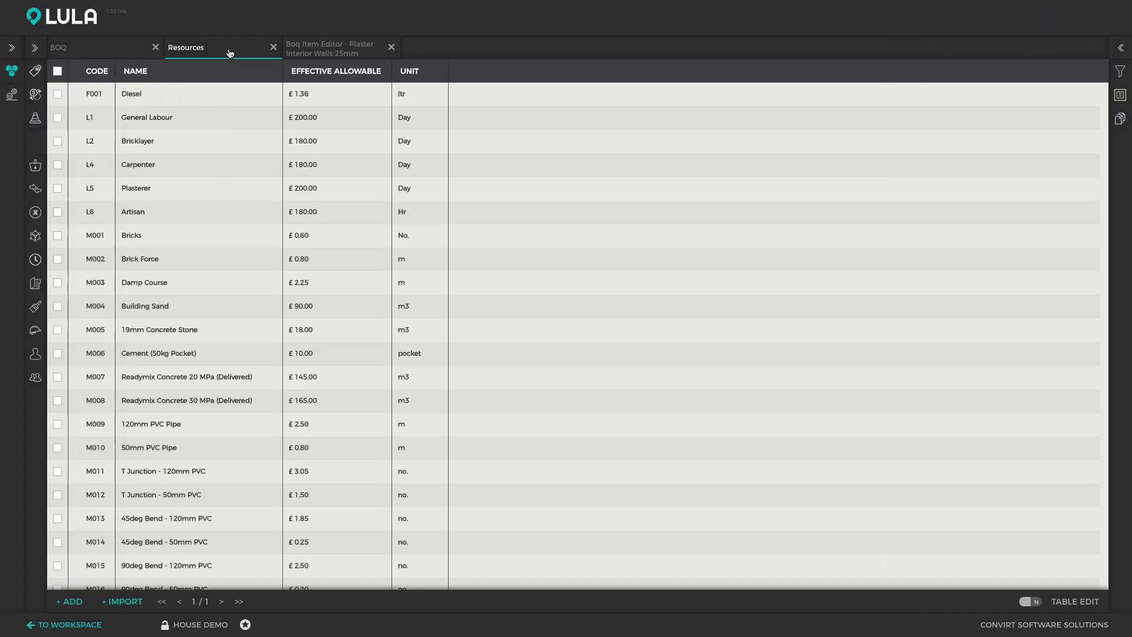
{"action": "left_click", "coordinate": [1120, 118]}
{"action": "left_click", "coordinate": [984, 116]}
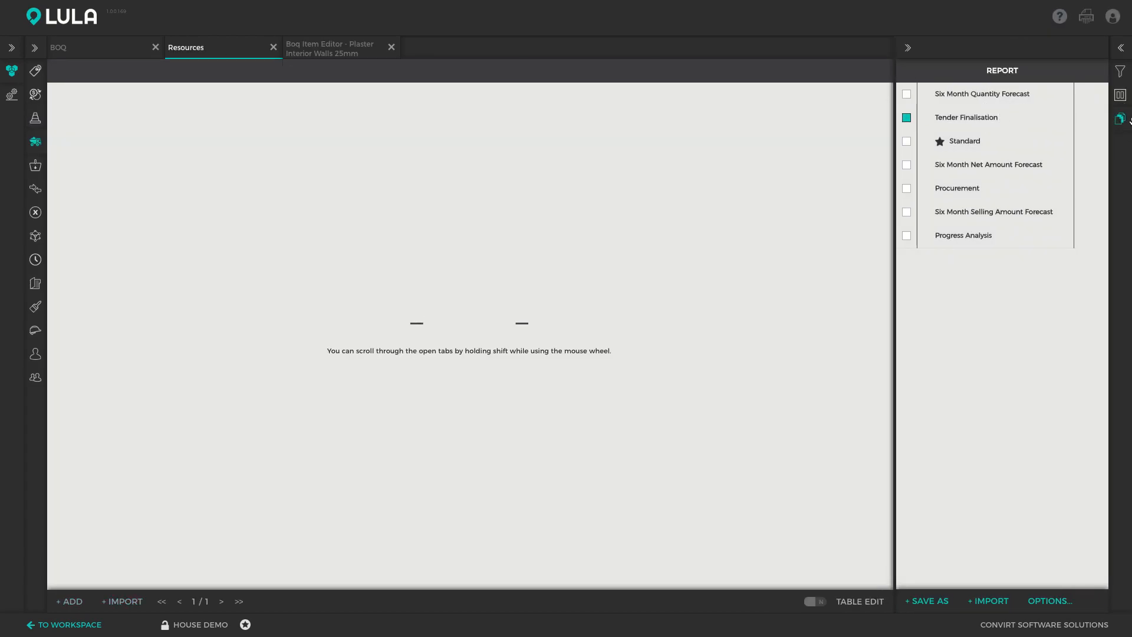
{"action": "left_click", "coordinate": [1123, 120]}
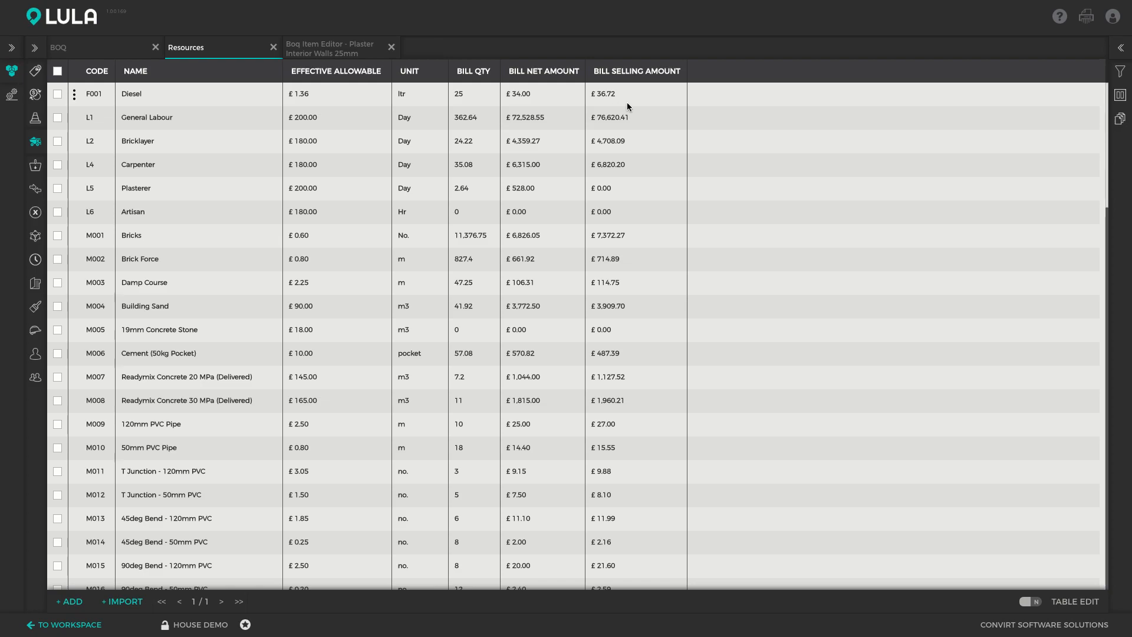
{"action": "left_click", "coordinate": [471, 98]}
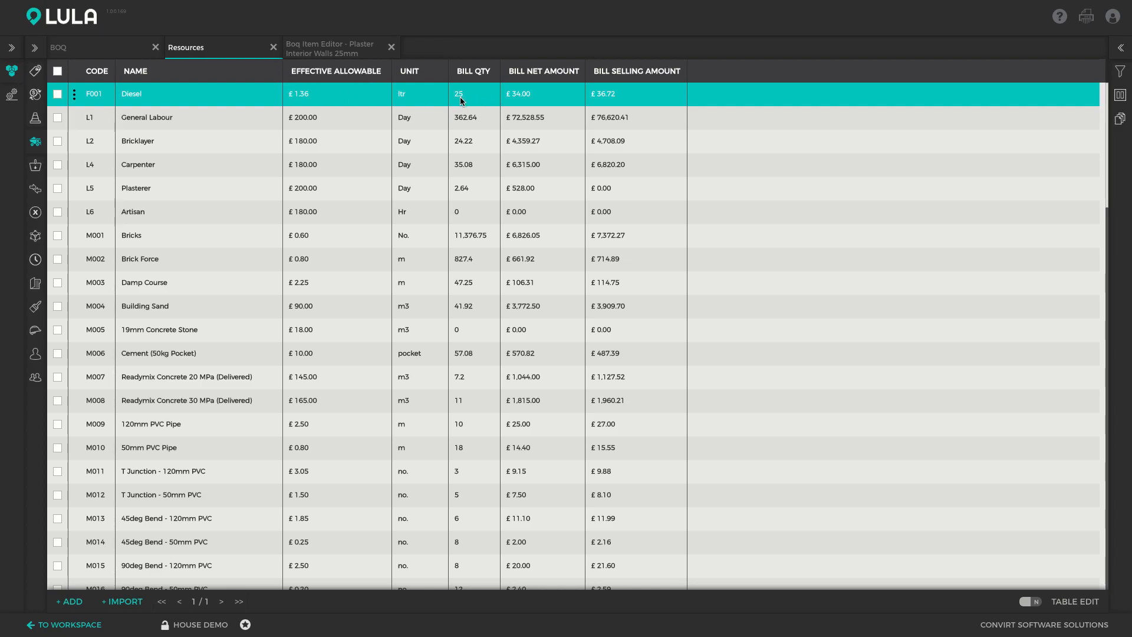
{"action": "left_click", "coordinate": [475, 237]}
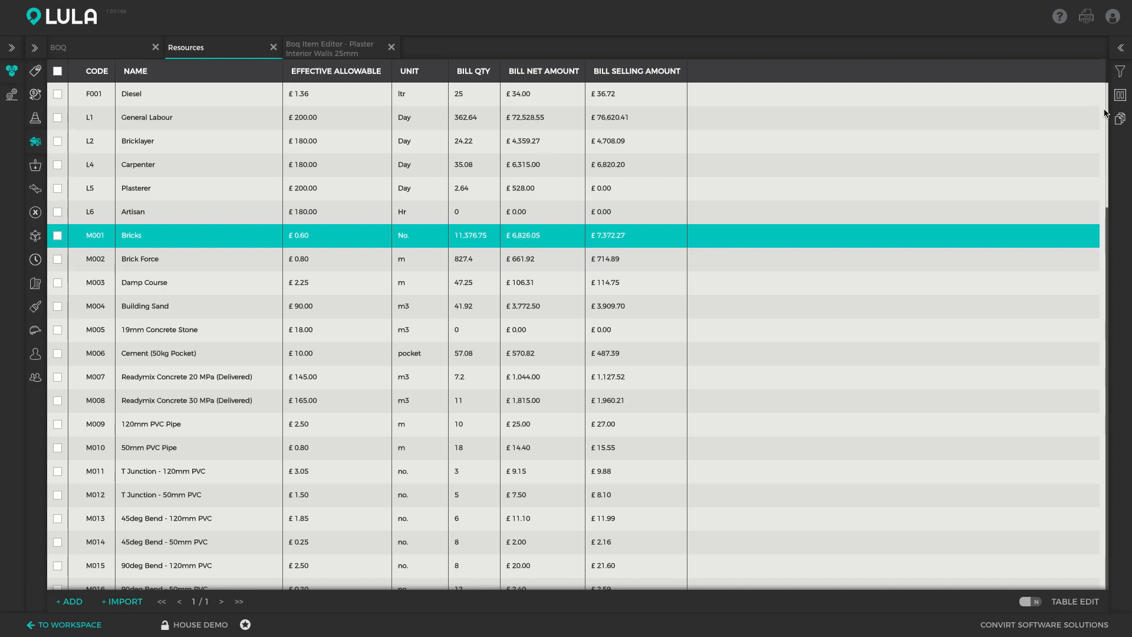
- Apply the Procurement report to the Resources list and filter it to the roofing materials
{"action": "left_click", "coordinate": [1121, 120]}
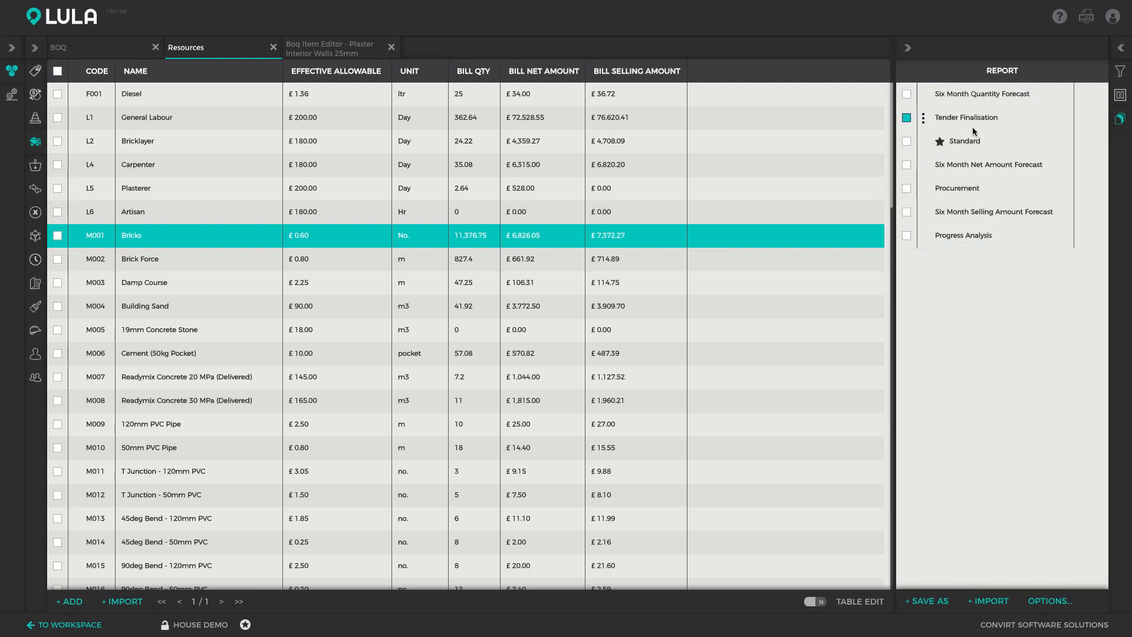
{"action": "left_click", "coordinate": [970, 186]}
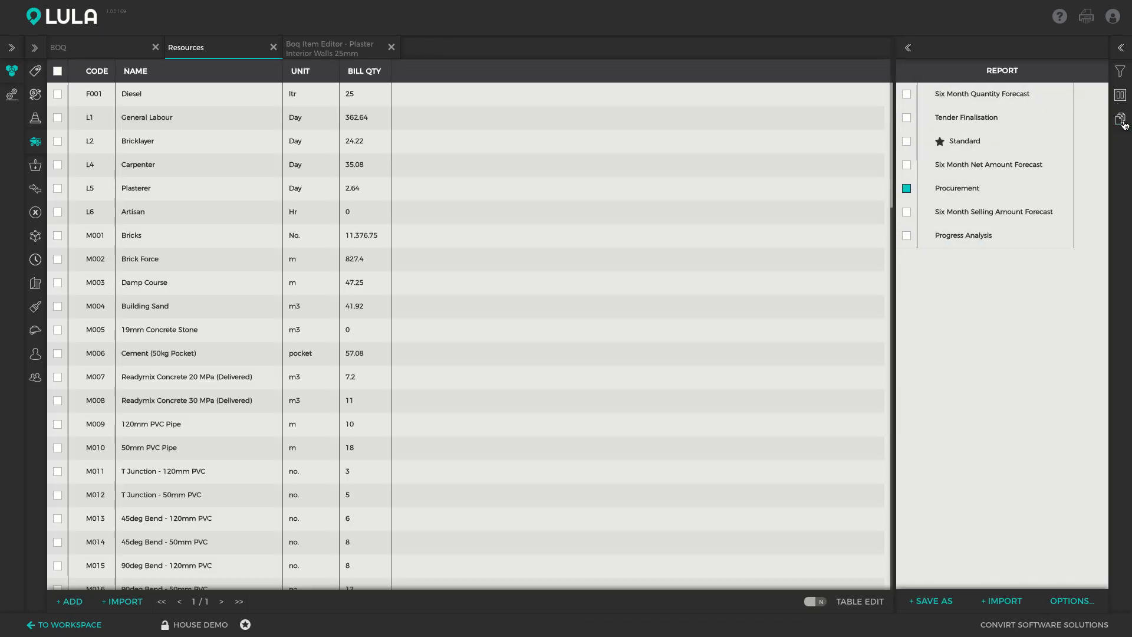
{"action": "left_click", "coordinate": [1121, 122]}
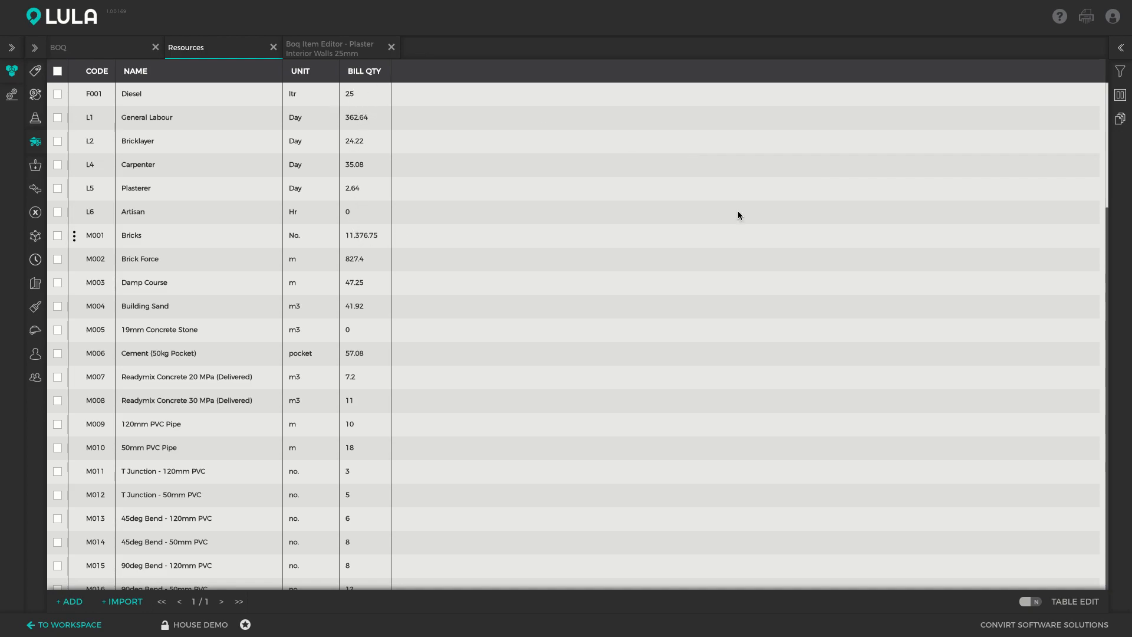
{"action": "left_click", "coordinate": [1122, 72]}
{"action": "left_click", "coordinate": [981, 390]}
{"action": "left_click", "coordinate": [1121, 73]}
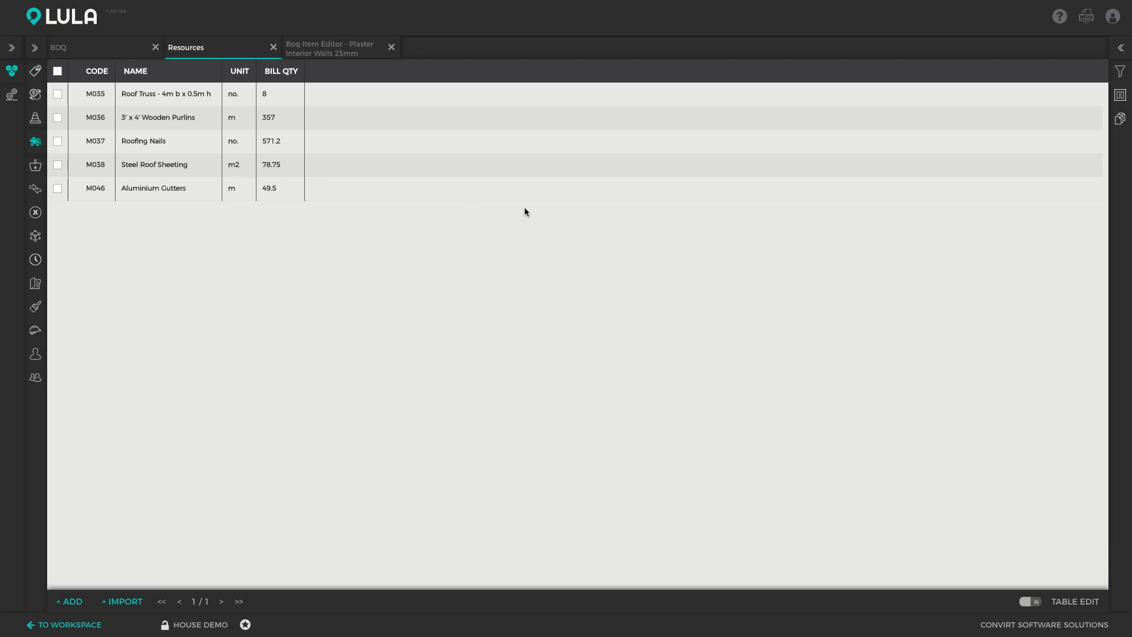
- Download the filtered resource report as a PDF using the default project header
{"action": "left_click", "coordinate": [1087, 18]}
{"action": "left_click", "coordinate": [310, 474]}
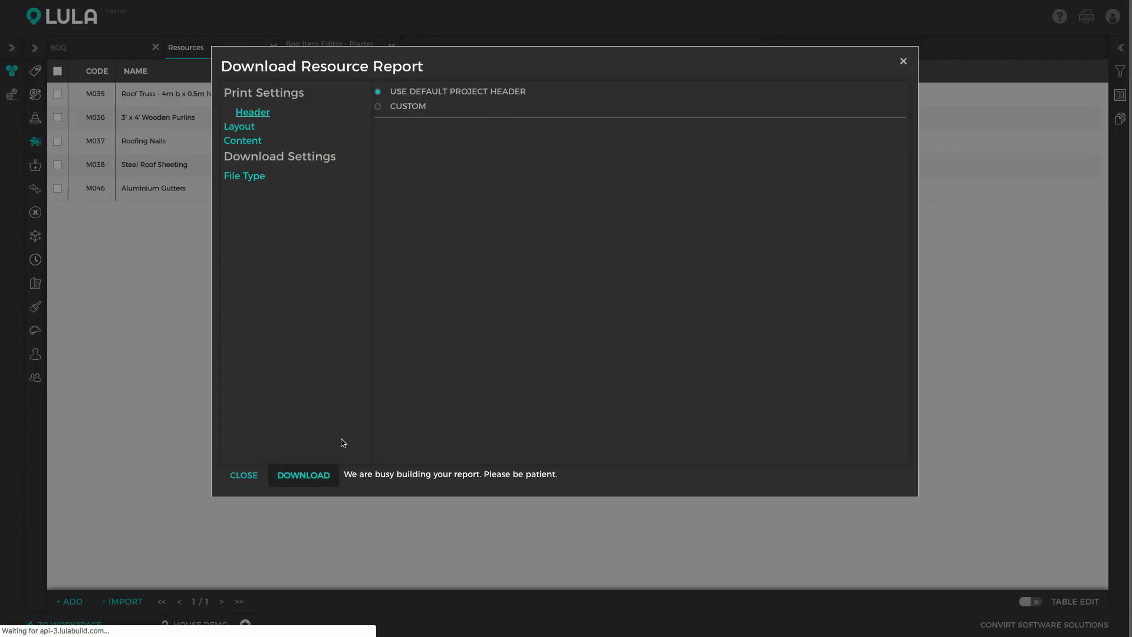
{"action": "left_click", "coordinate": [902, 61]}
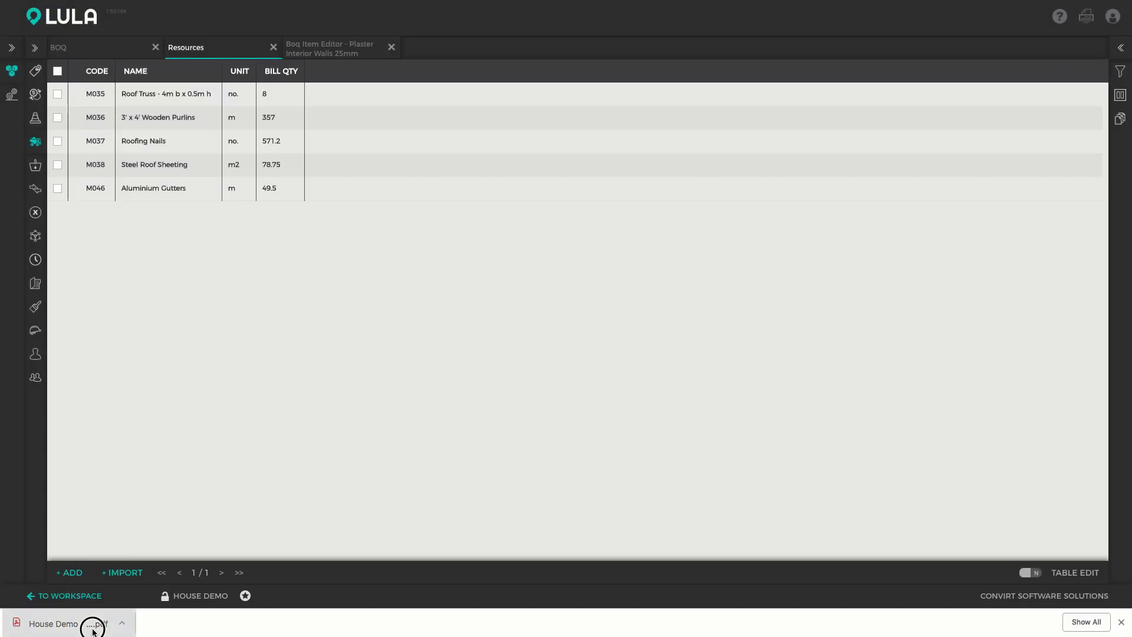
- View the downloaded House Demo - Resource Report.pdf and return to Lula Build
{"action": "left_click", "coordinate": [91, 625]}
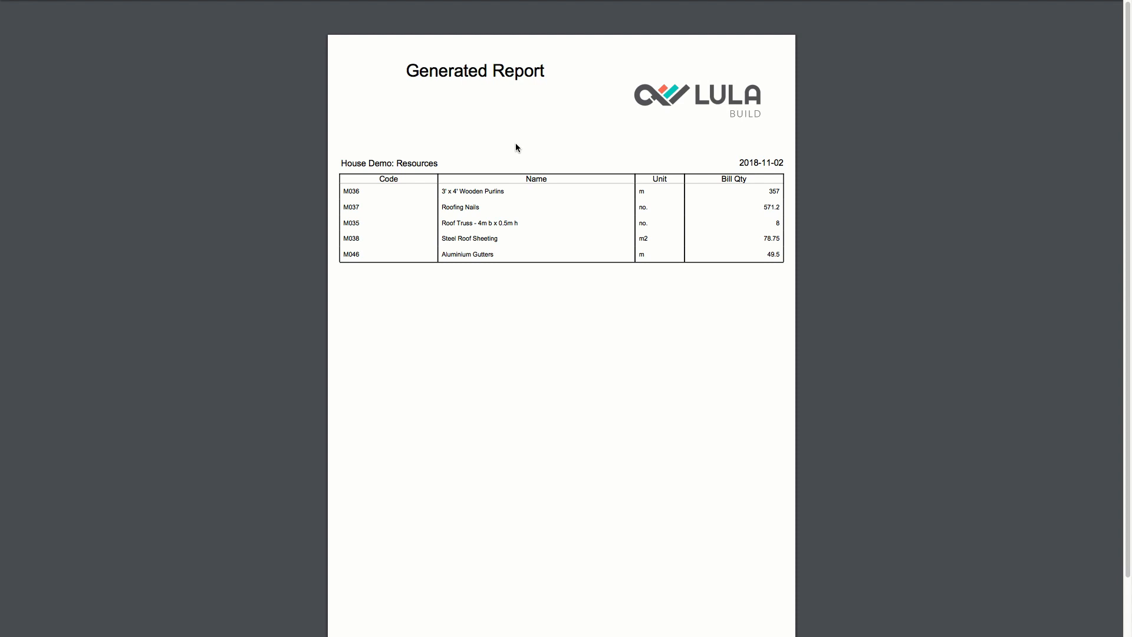
{"action": "key", "text": "super+shift+f"}
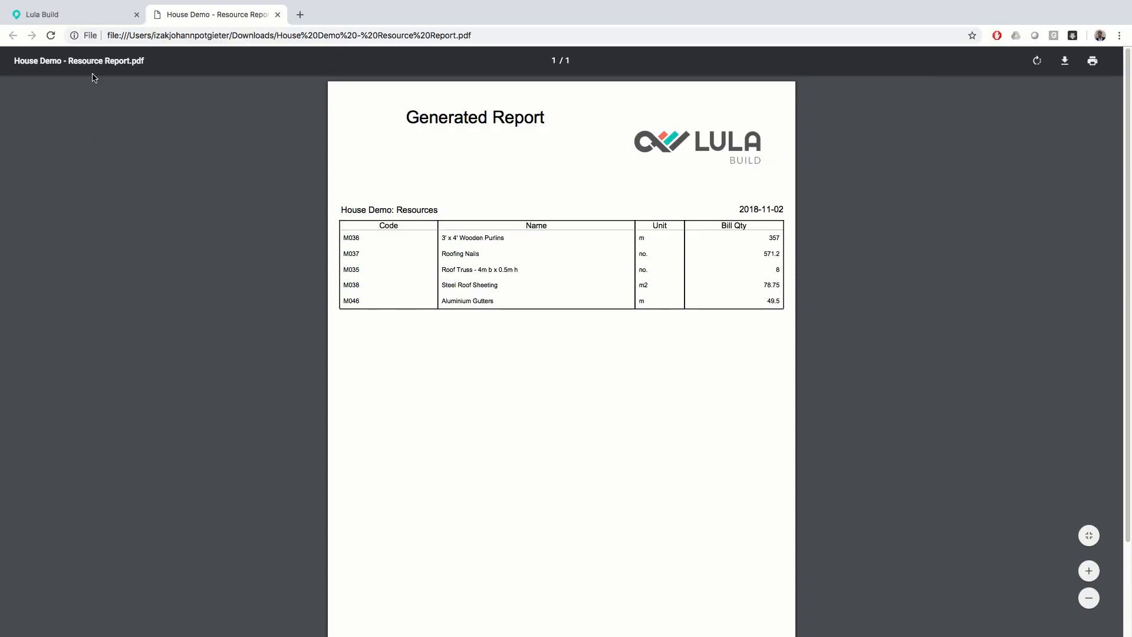
{"action": "left_click", "coordinate": [81, 14]}
{"action": "key", "text": "super+shift+f"}
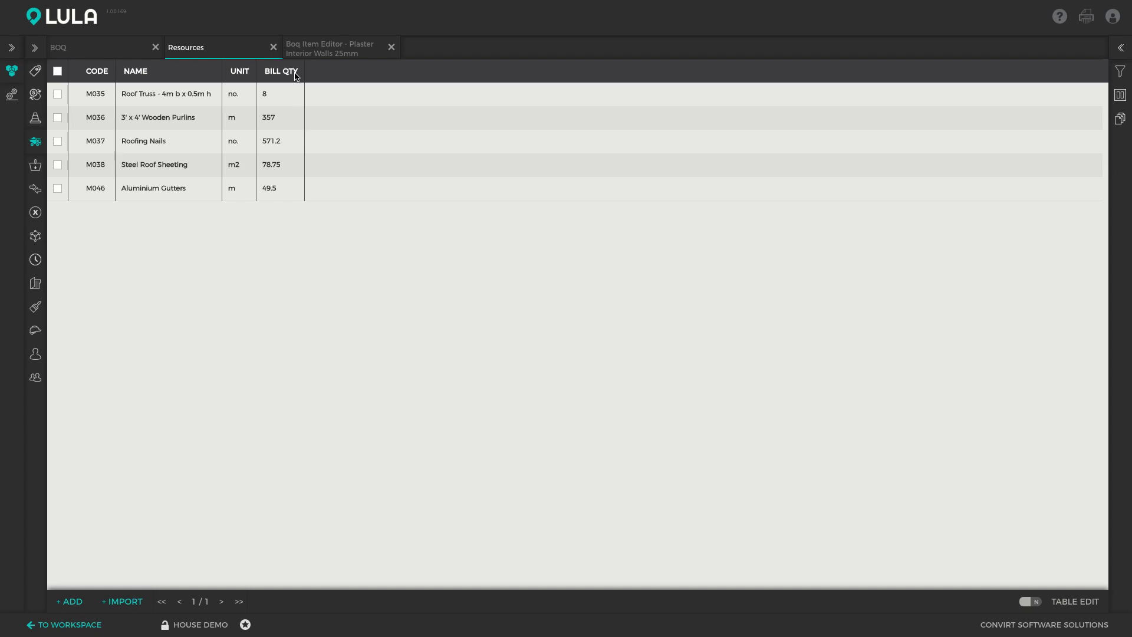
- View the Suppliers list and open the Roofing Materials supplier adjudication
{"action": "left_click", "coordinate": [34, 169]}
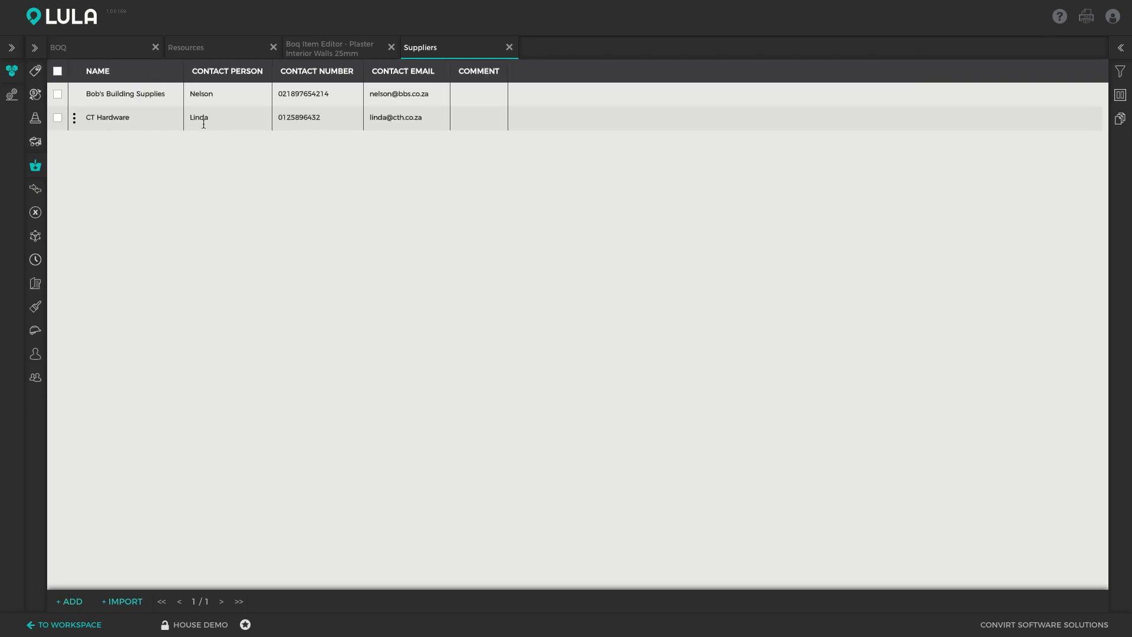
{"action": "left_click", "coordinate": [36, 190]}
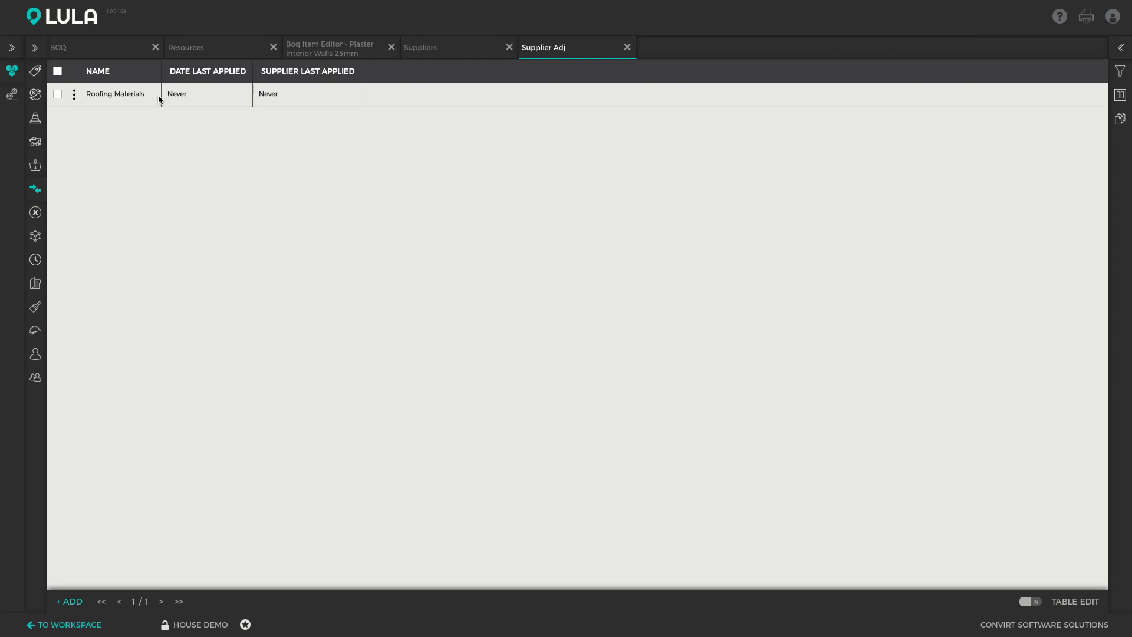
{"action": "double_click", "coordinate": [158, 94]}
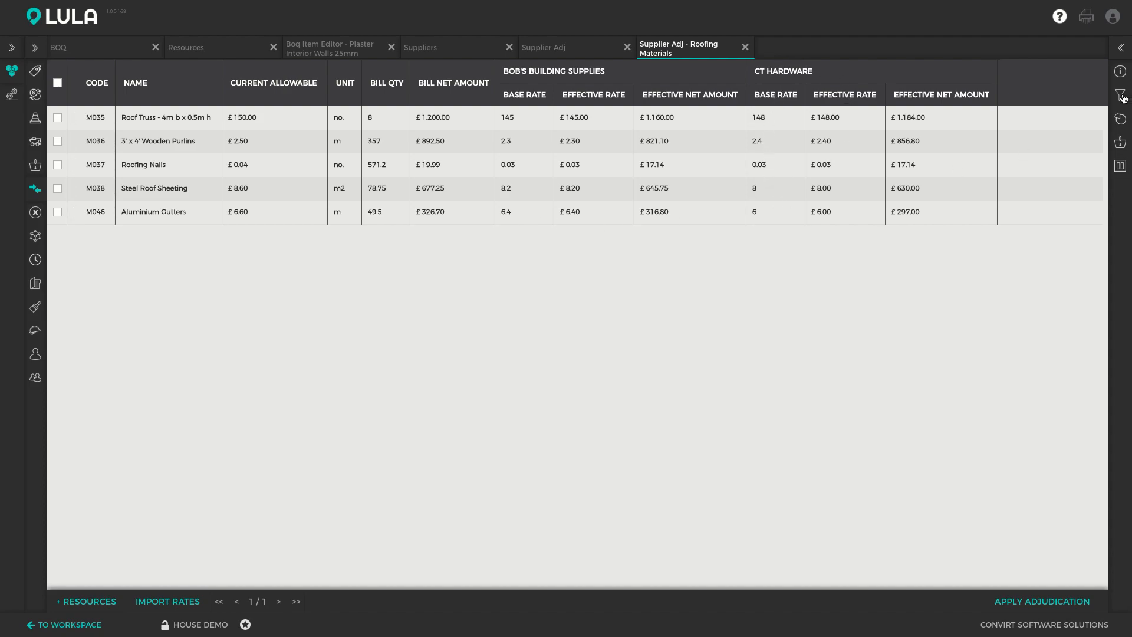
- Compare the suppliers' total quotes for the roofing materials and their deviations, highlighting Bob's Building Supplies
{"action": "left_click", "coordinate": [1120, 118]}
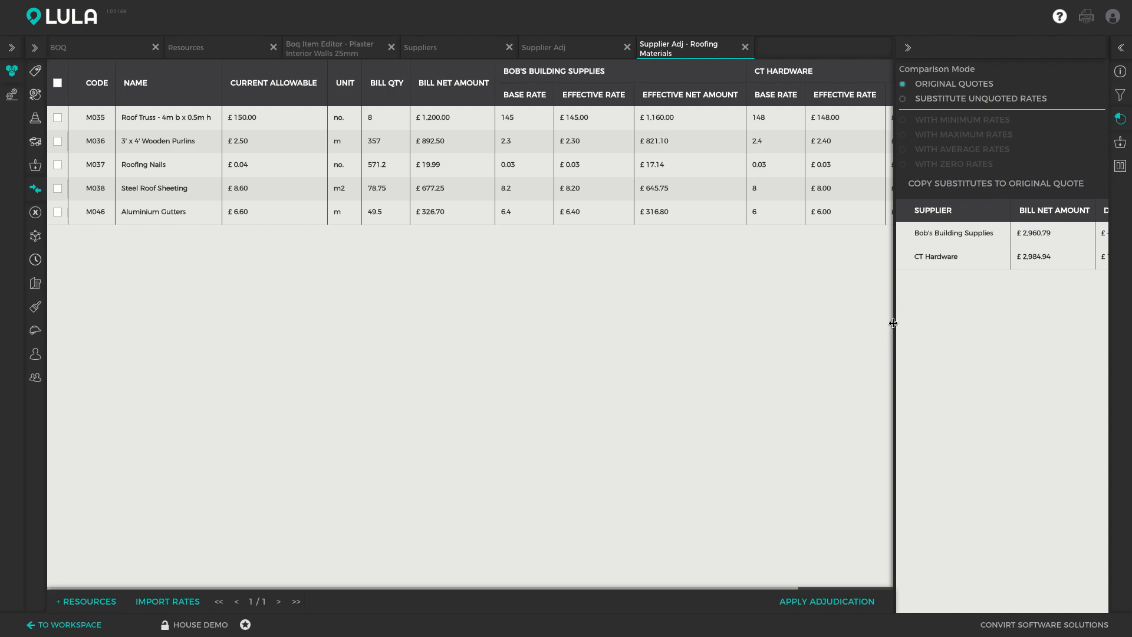
{"action": "left_click_drag", "start_coordinate": [890, 318], "coordinate": [779, 318]}
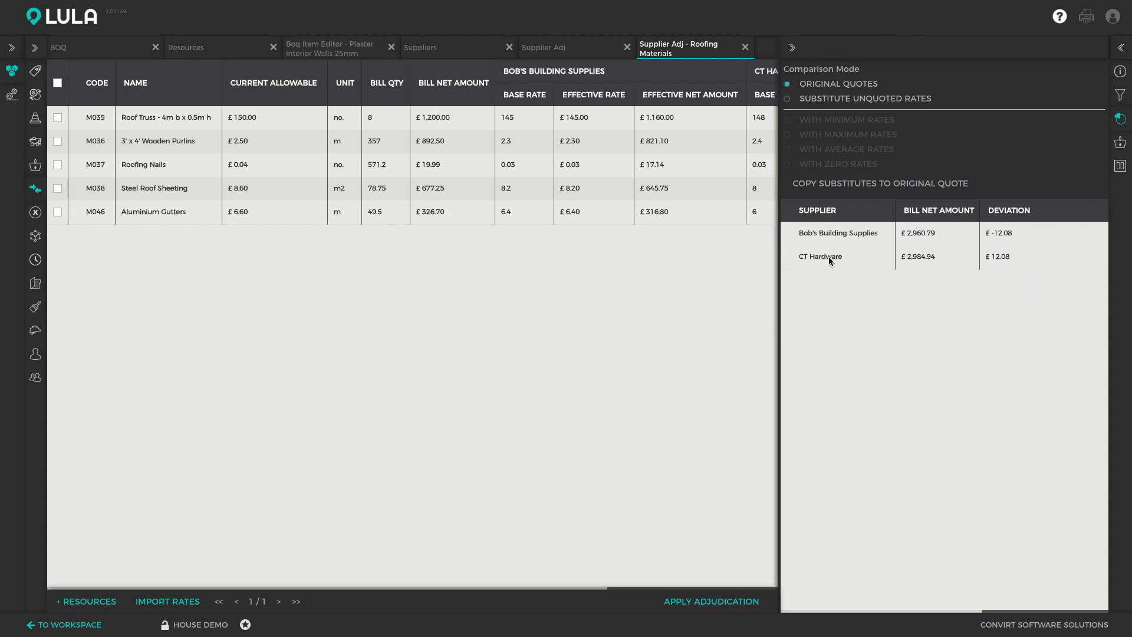
{"action": "left_click", "coordinate": [897, 234]}
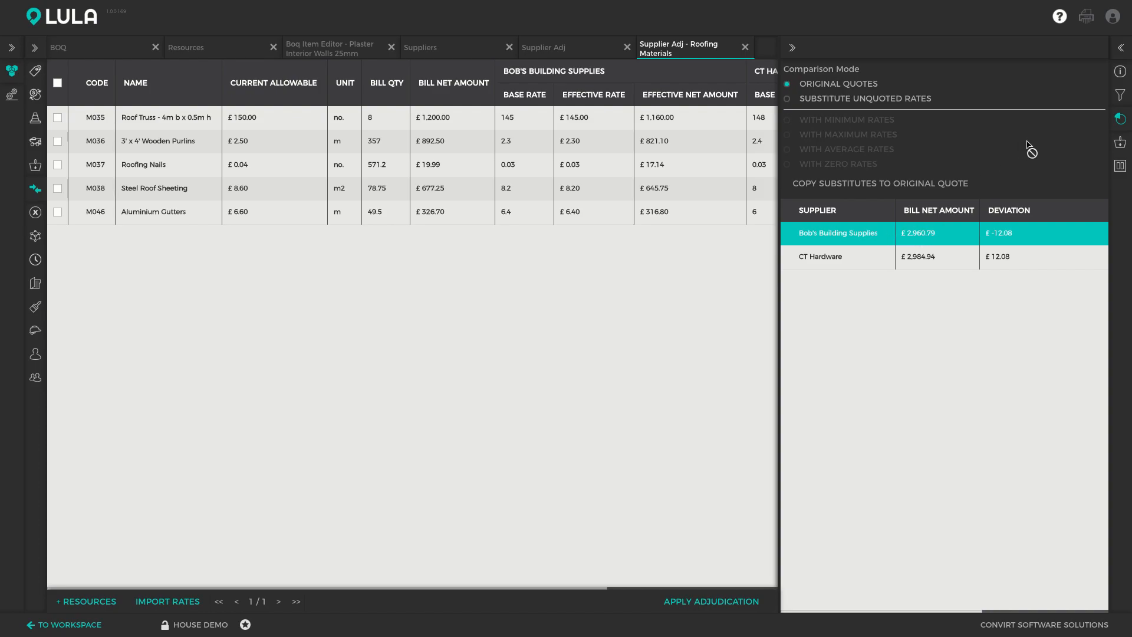
{"action": "left_click", "coordinate": [1121, 118]}
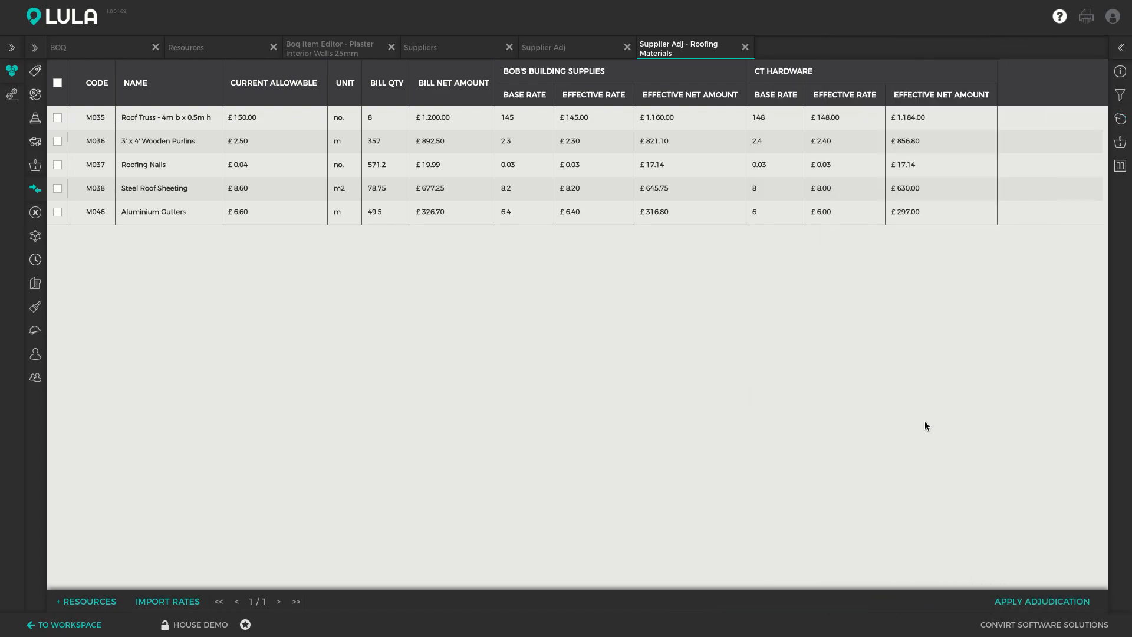
- Preview applying the adjudication to the supplier with the lowest quoted total, and leave without applying it
{"action": "left_click", "coordinate": [1023, 601]}
{"action": "left_click", "coordinate": [454, 195]}
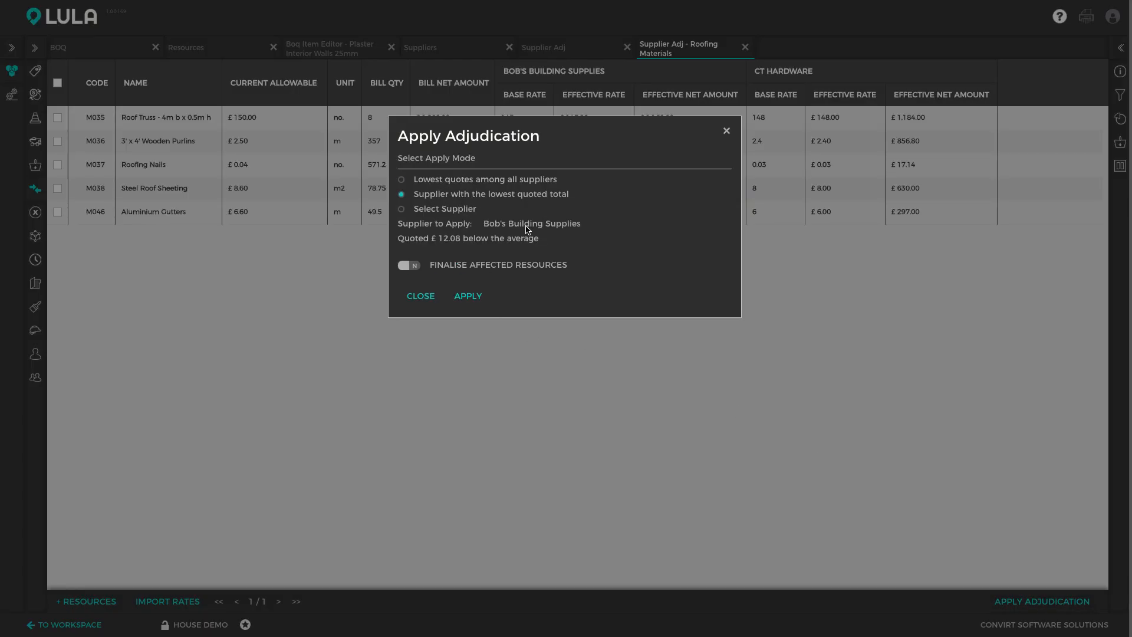
{"action": "left_click", "coordinate": [726, 131]}
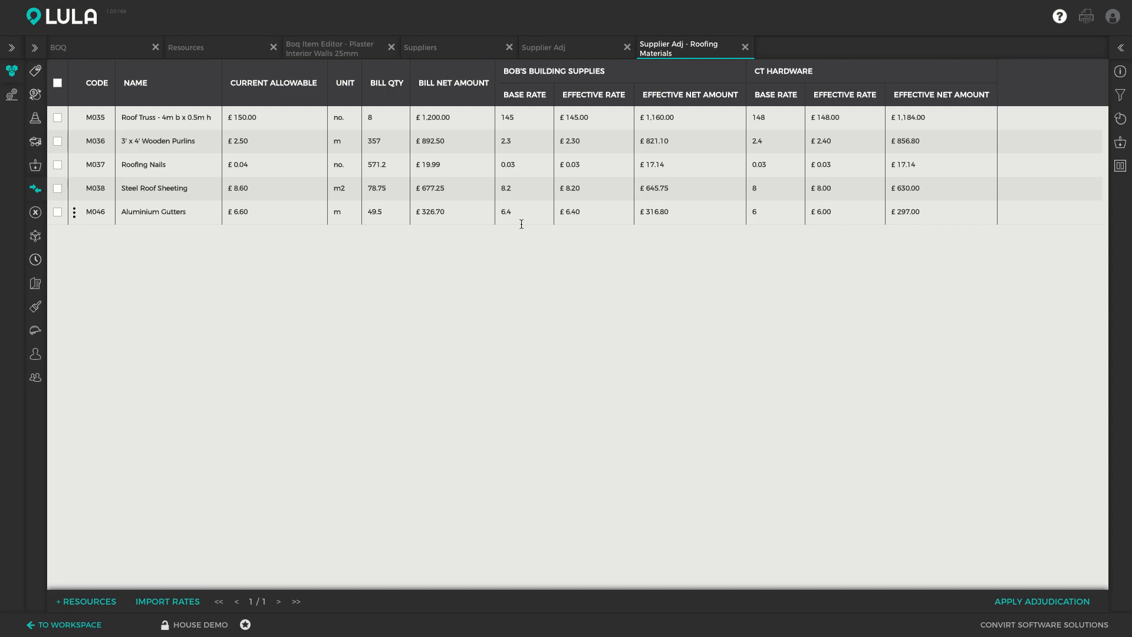
- Close the Resources, worksheet, Suppliers and supplier adjudication views, leaving only the Bill of Quantities open
{"action": "left_click", "coordinate": [210, 57]}
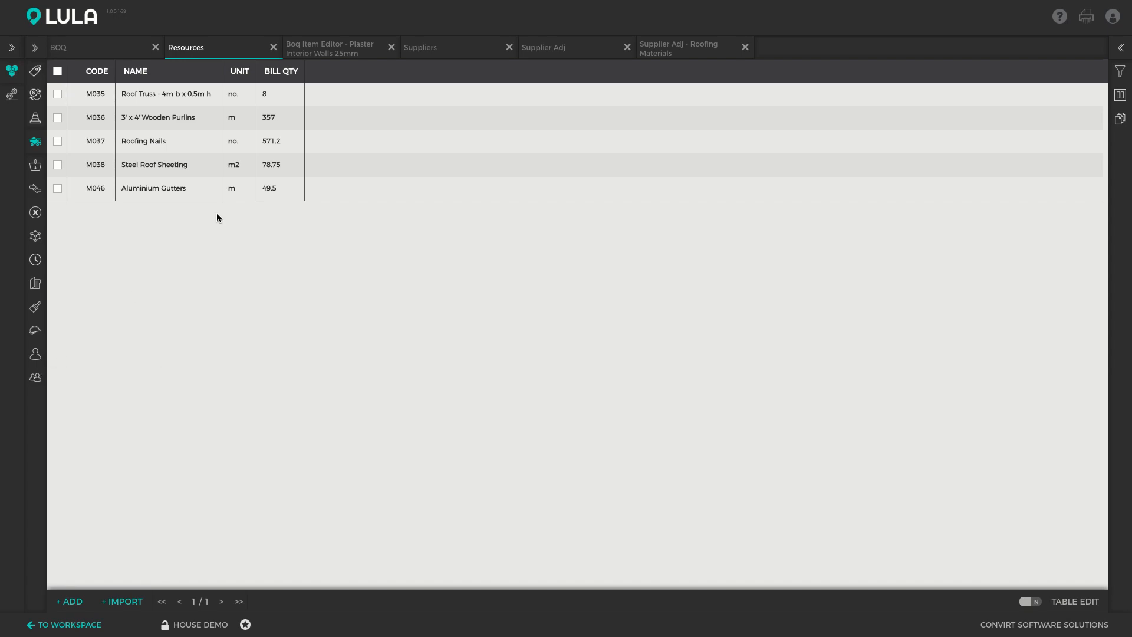
{"action": "left_click", "coordinate": [392, 47]}
{"action": "left_click", "coordinate": [392, 47]}
{"action": "left_click", "coordinate": [391, 47]}
{"action": "left_click", "coordinate": [392, 48]}
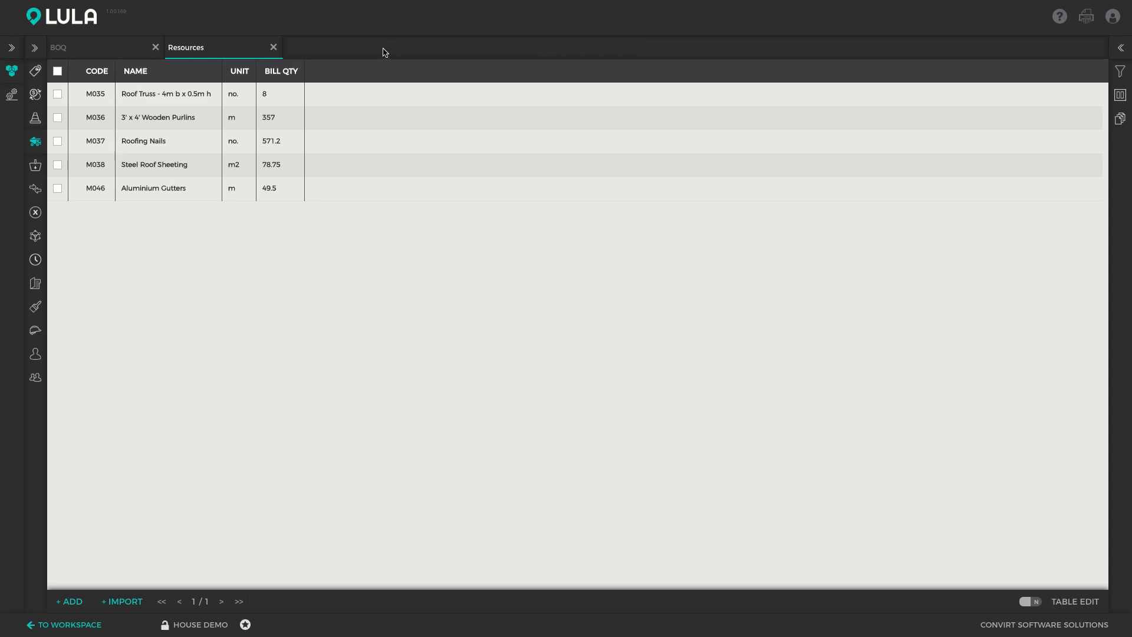
{"action": "left_click", "coordinate": [274, 47]}
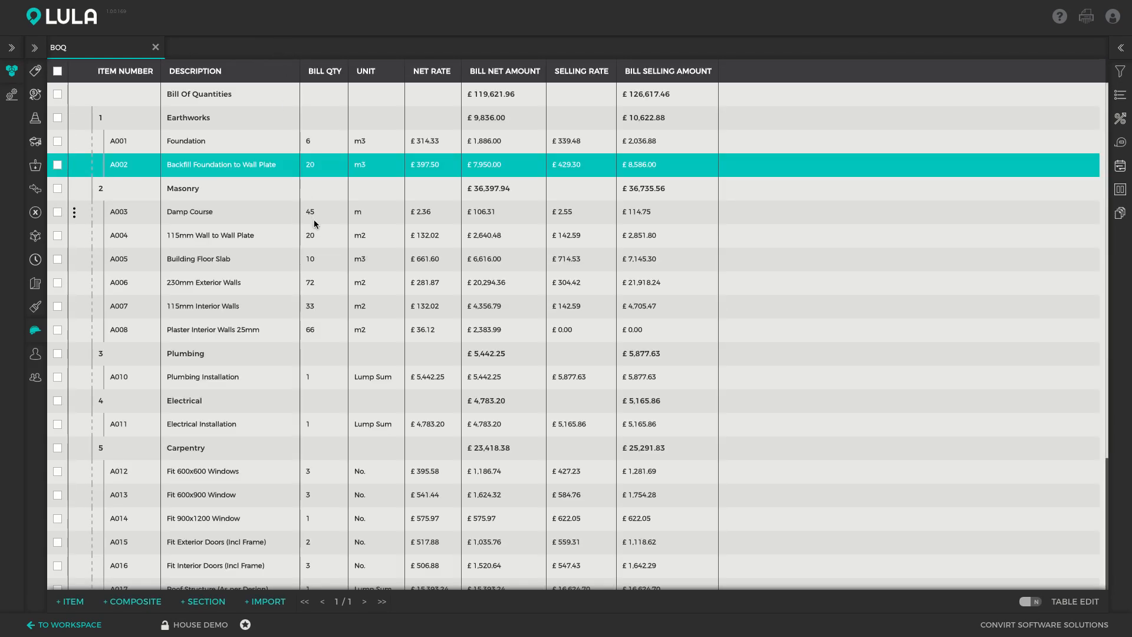
- Select the Damp Course item and examine the schedule export settings for the Bill of Quantities
{"action": "left_click", "coordinate": [314, 219]}
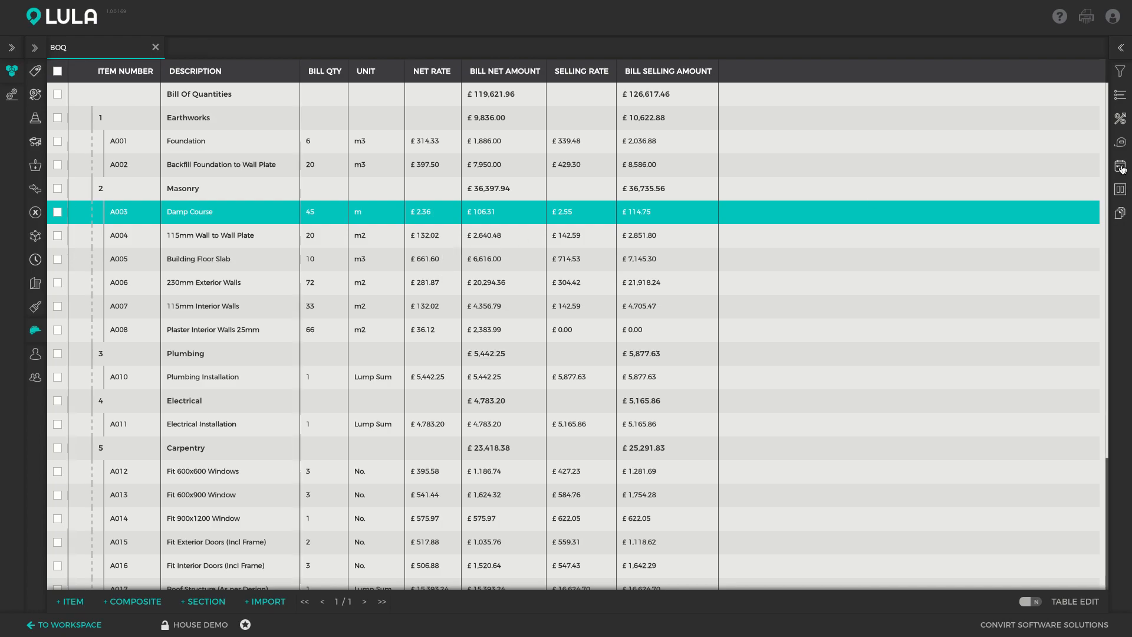
{"action": "left_click", "coordinate": [1122, 55]}
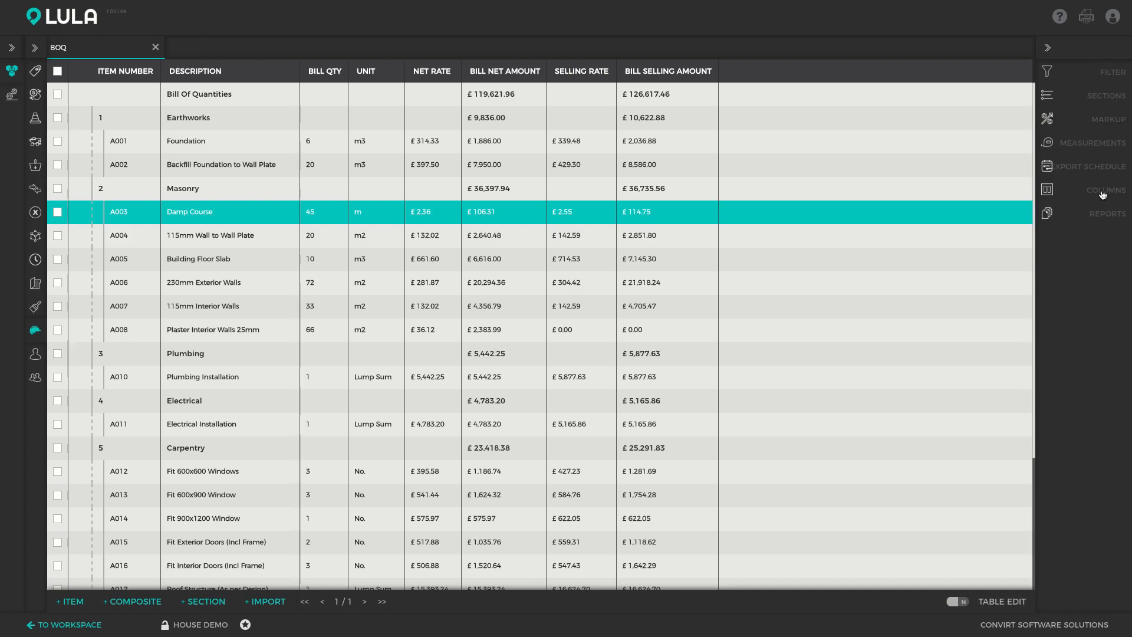
{"action": "left_click", "coordinate": [1106, 51]}
{"action": "left_click", "coordinate": [1122, 172]}
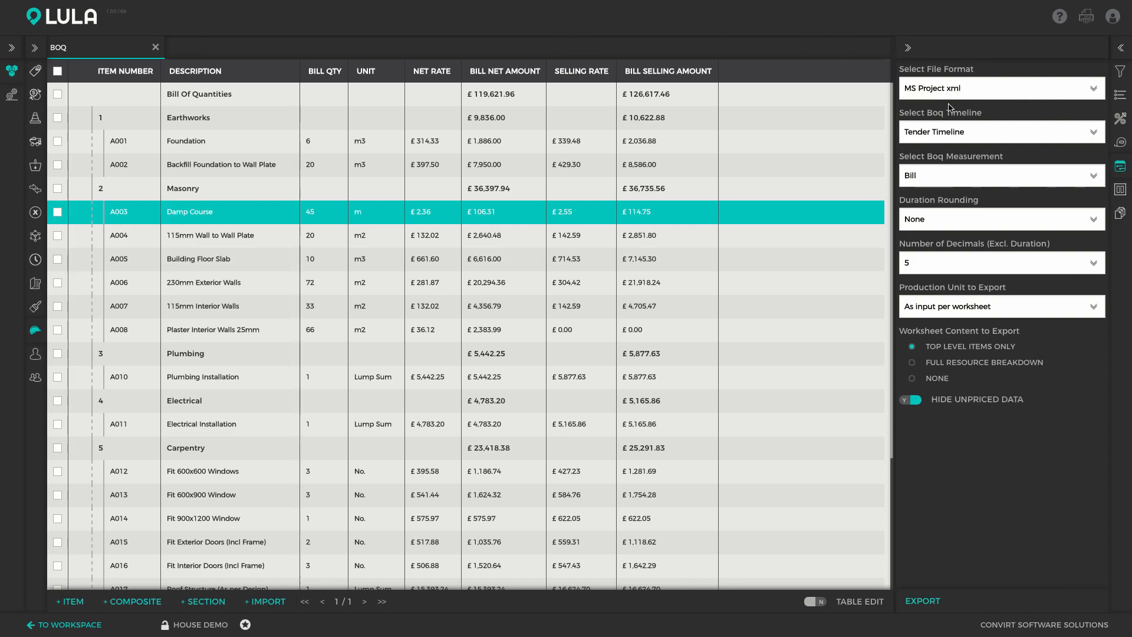
{"action": "left_click", "coordinate": [1121, 165]}
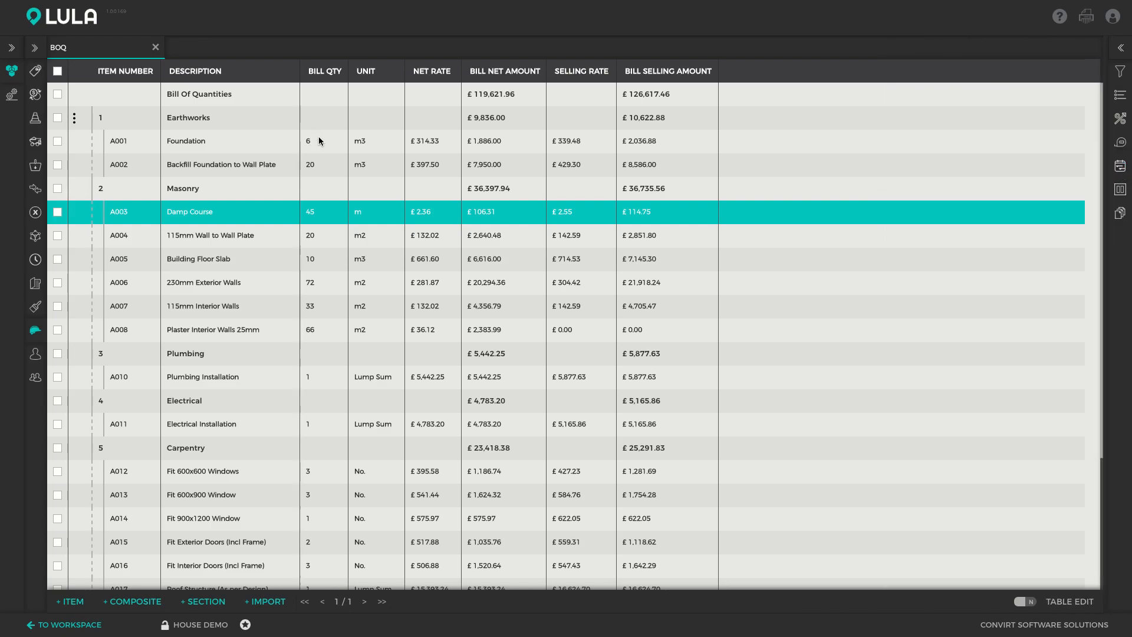
- Show the Six Month Forecast report for the Bill of Quantities, review the Foundation item's monthly quantities, and close the bill
{"action": "left_click", "coordinate": [234, 139]}
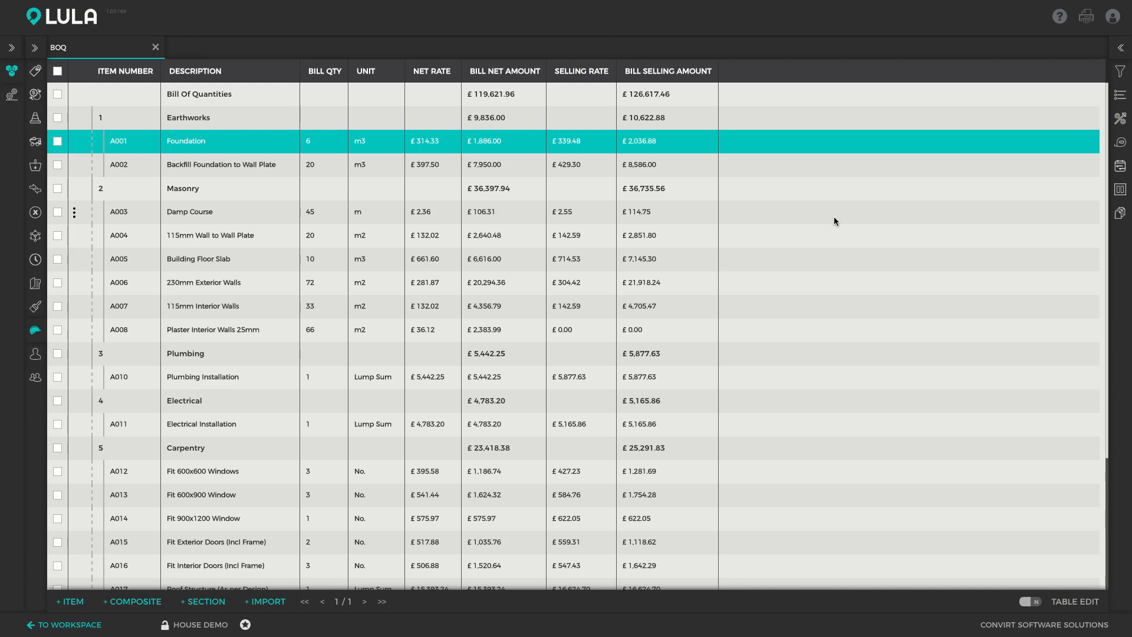
{"action": "left_click", "coordinate": [1122, 215]}
{"action": "left_click", "coordinate": [979, 165]}
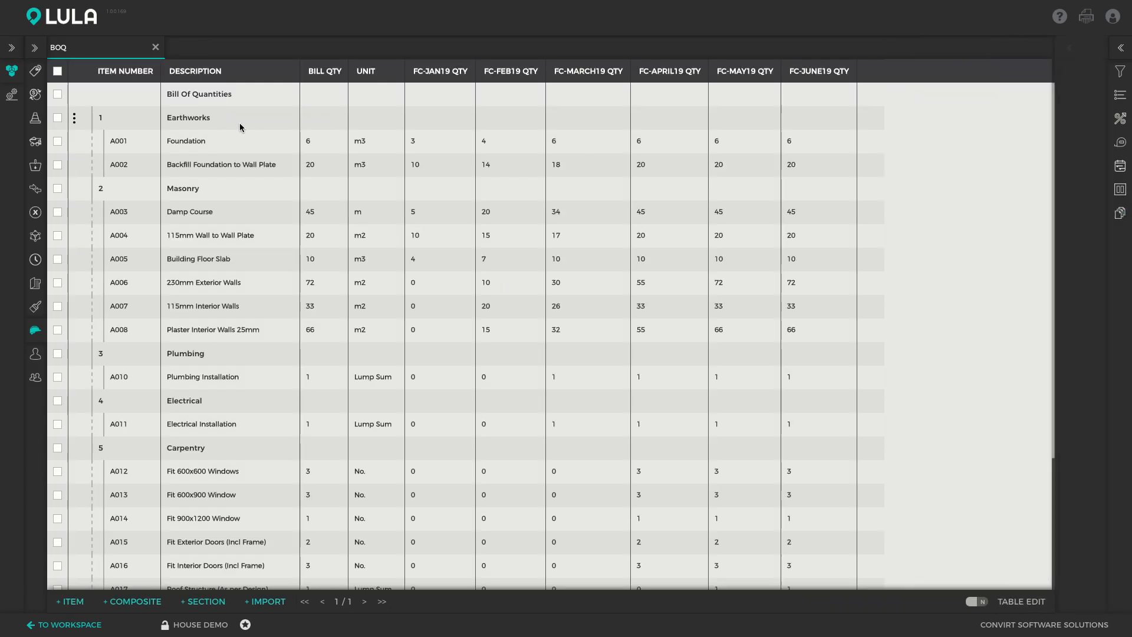
{"action": "left_click", "coordinate": [201, 140]}
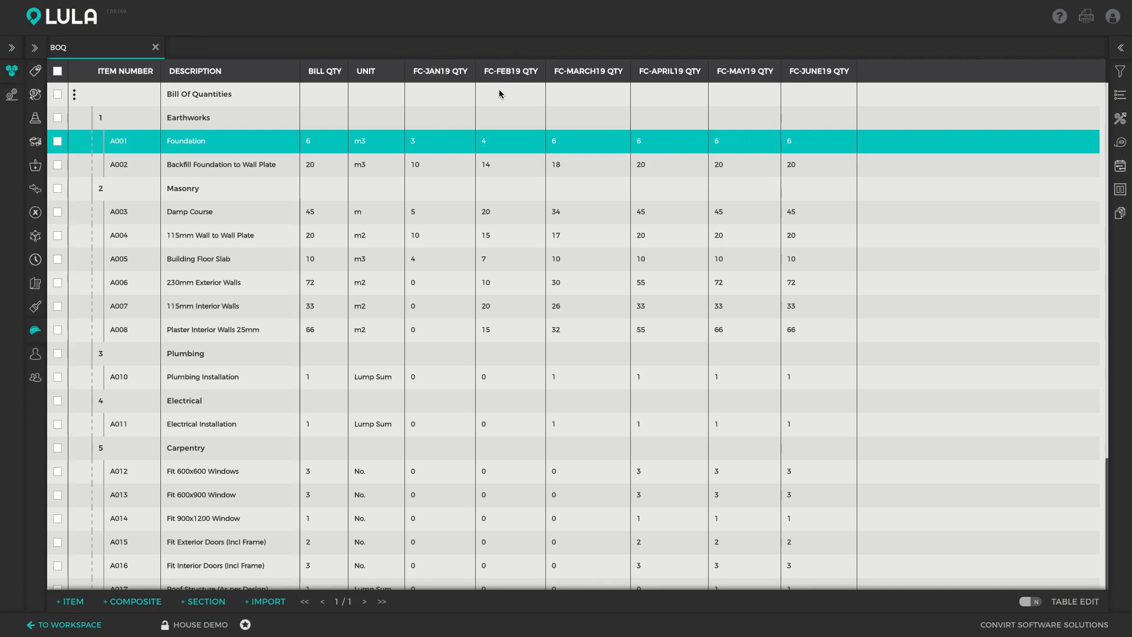
{"action": "left_click", "coordinate": [156, 48]}
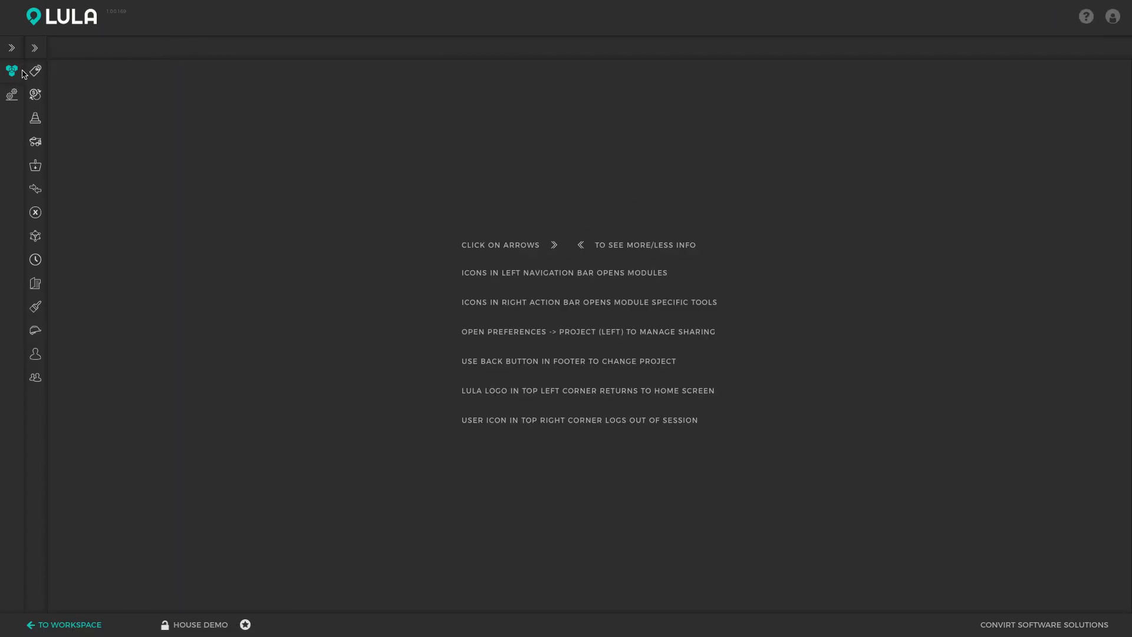
- Show the Six Month Quantity Forecast report for Resources and review the forecast quantities for Diesel, Bricks and Brick Force
{"action": "left_click", "coordinate": [36, 144]}
{"action": "left_click", "coordinate": [1122, 121]}
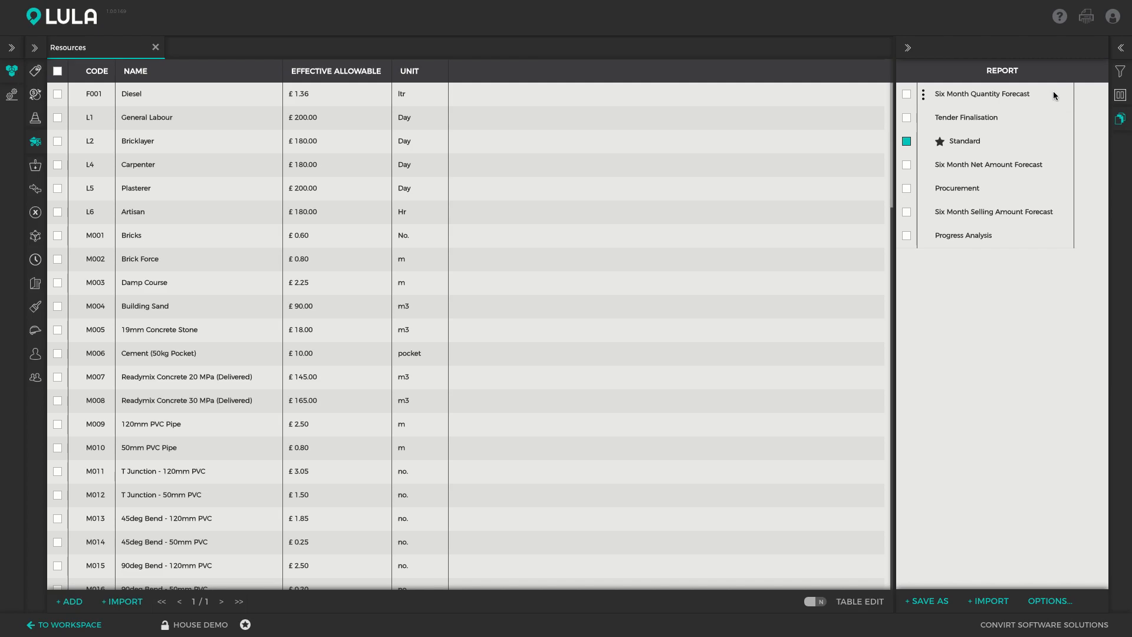
{"action": "left_click", "coordinate": [982, 99]}
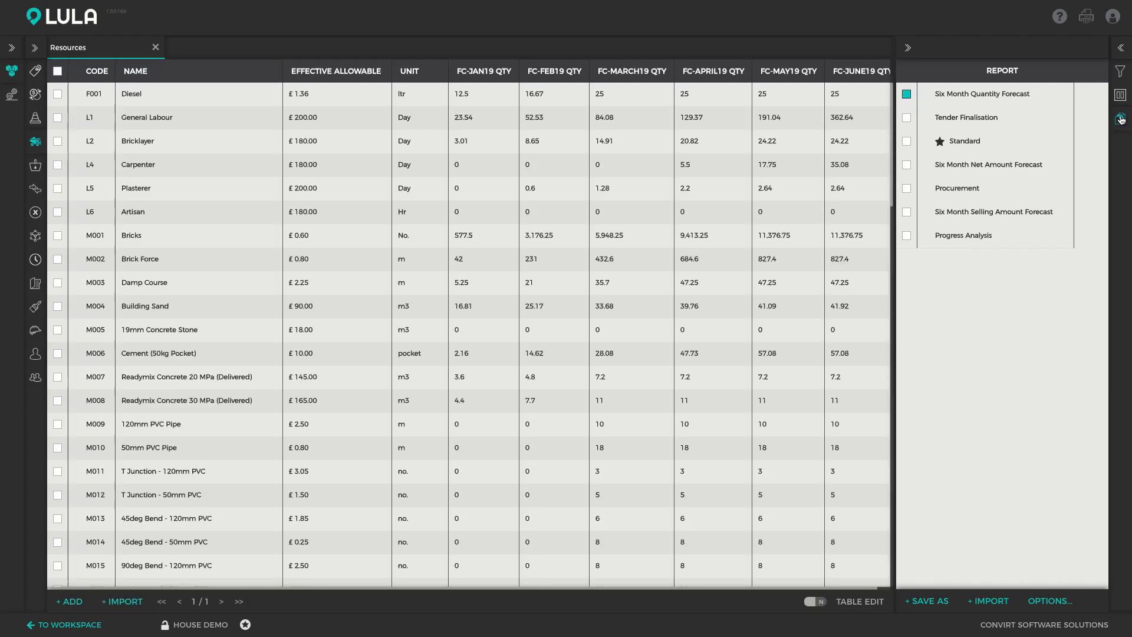
{"action": "left_click", "coordinate": [1122, 121]}
{"action": "left_click", "coordinate": [239, 103]}
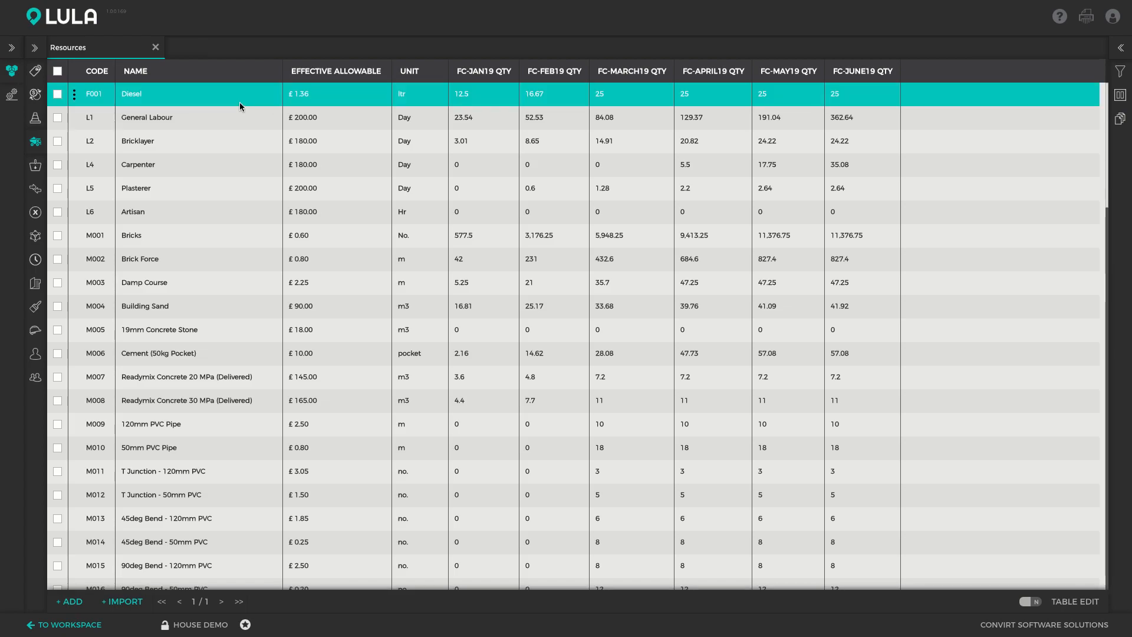
{"action": "left_click", "coordinate": [252, 236]}
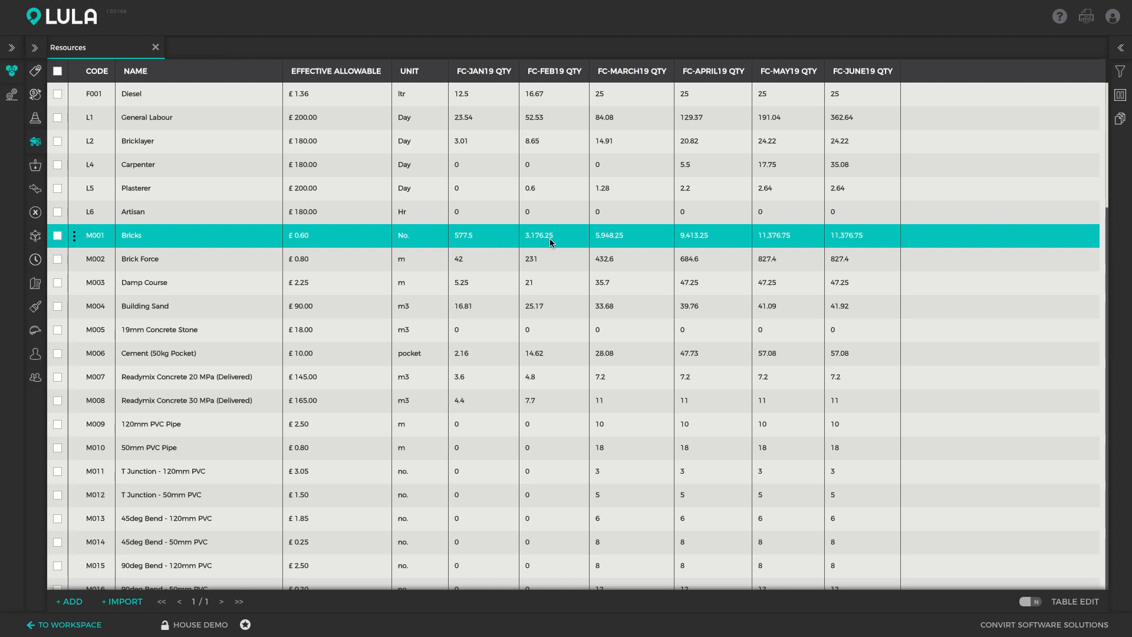
{"action": "left_click", "coordinate": [545, 253]}
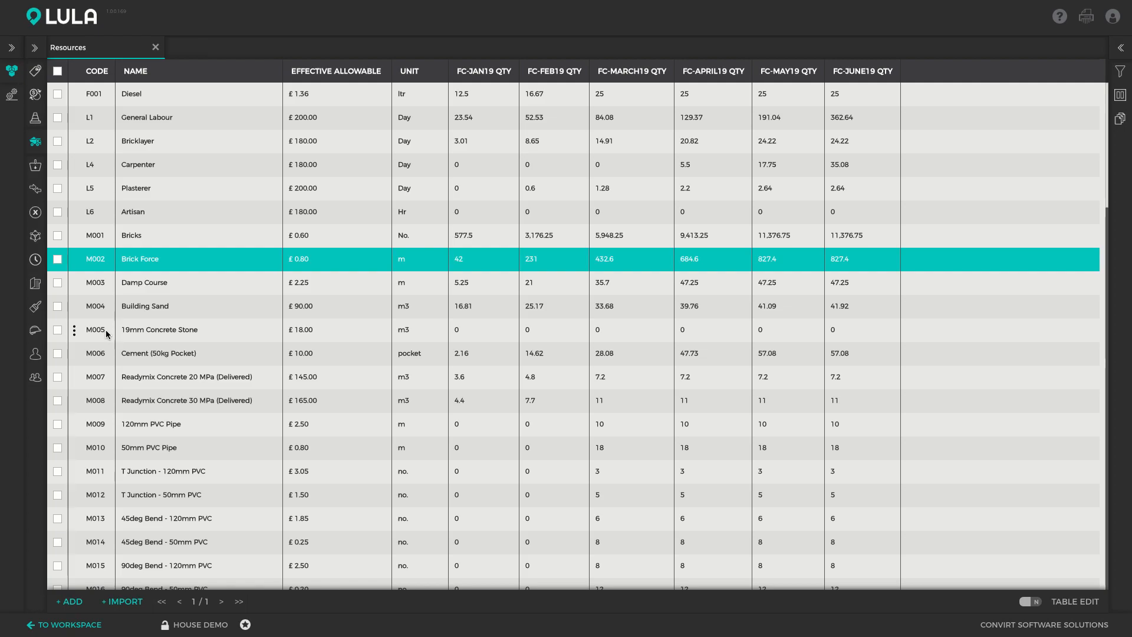
- Return to the Bill of Quantities, highlight the Foundation item, and show the Progress Tracking report
{"action": "left_click", "coordinate": [36, 336]}
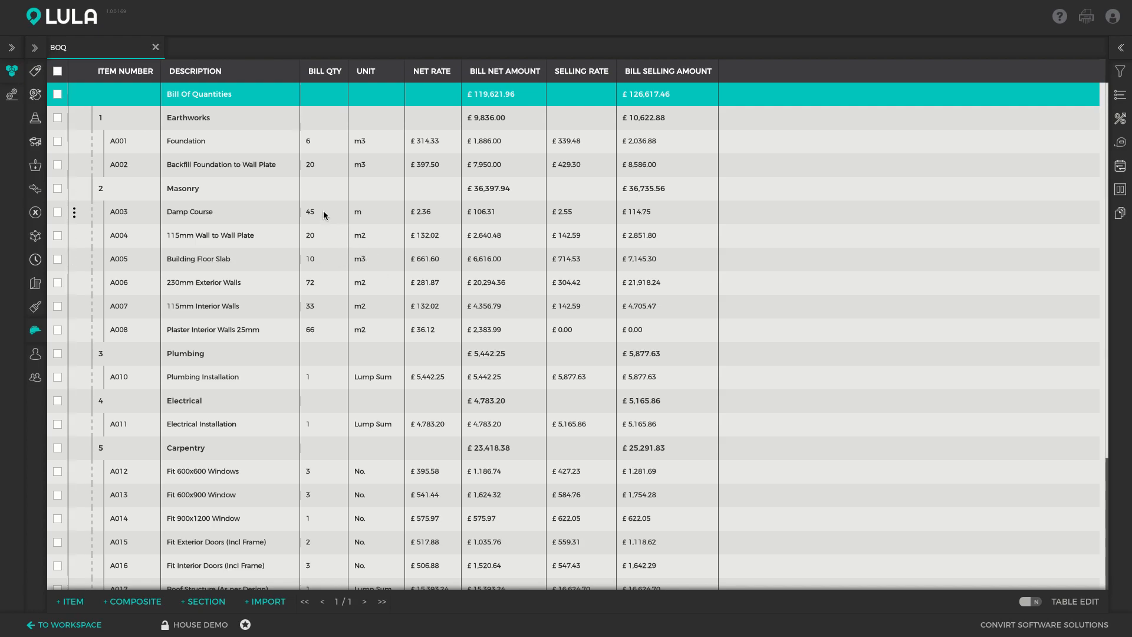
{"action": "left_click", "coordinate": [281, 142]}
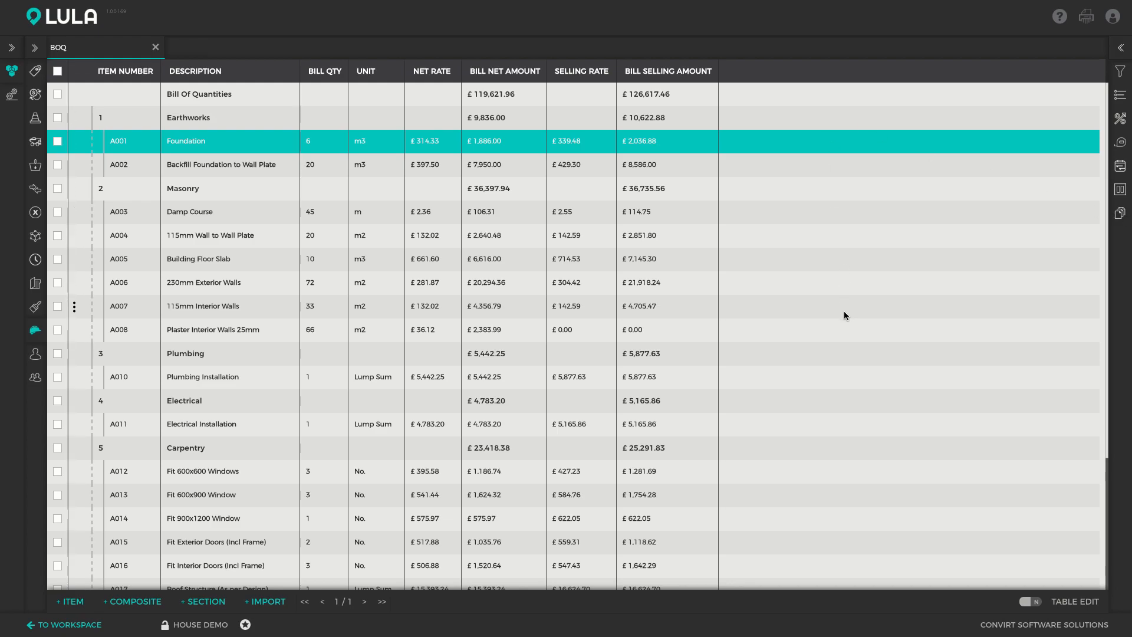
{"action": "left_click", "coordinate": [1120, 213]}
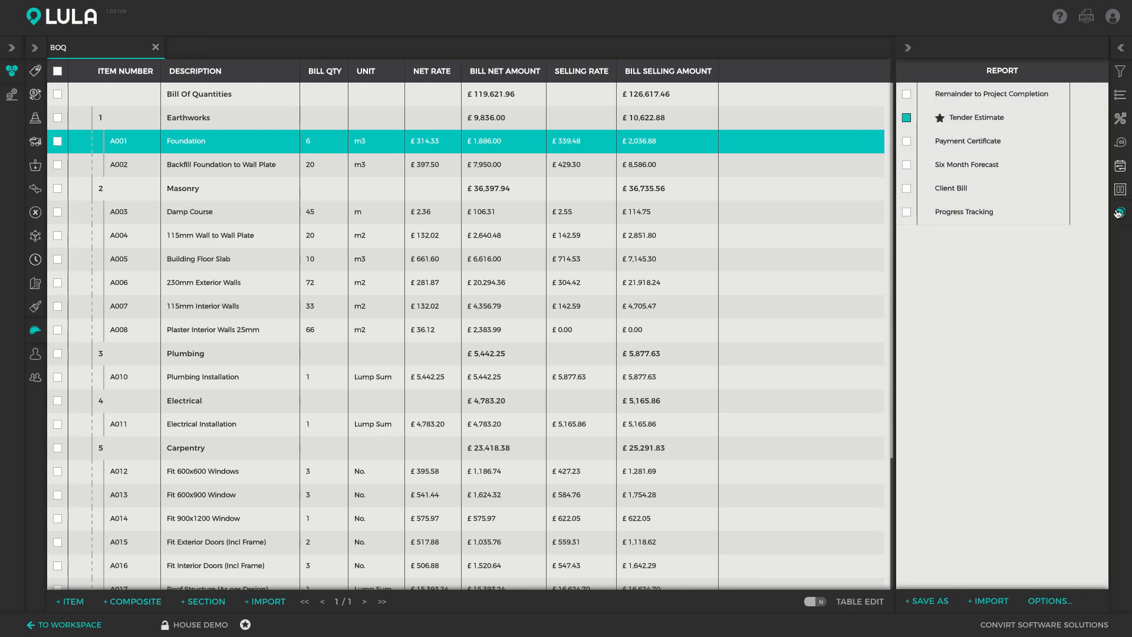
{"action": "left_click", "coordinate": [972, 212]}
{"action": "left_click", "coordinate": [1120, 213]}
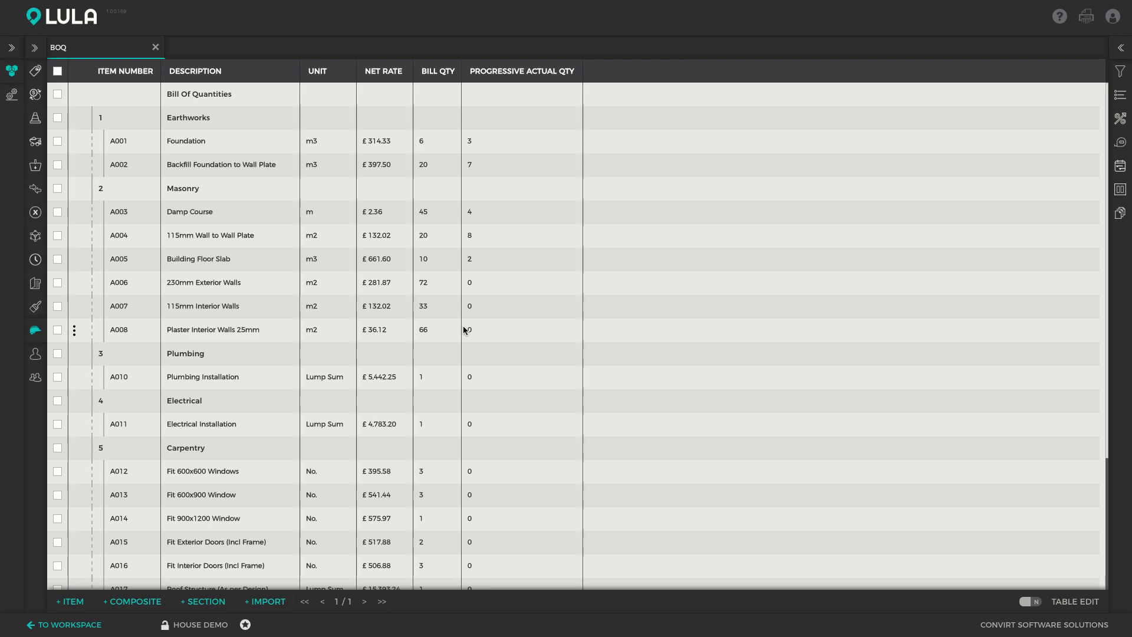
- Switch the Bill of Quantities to the Payment Certificate report to view the claimed selling amounts
{"action": "left_click", "coordinate": [1121, 214]}
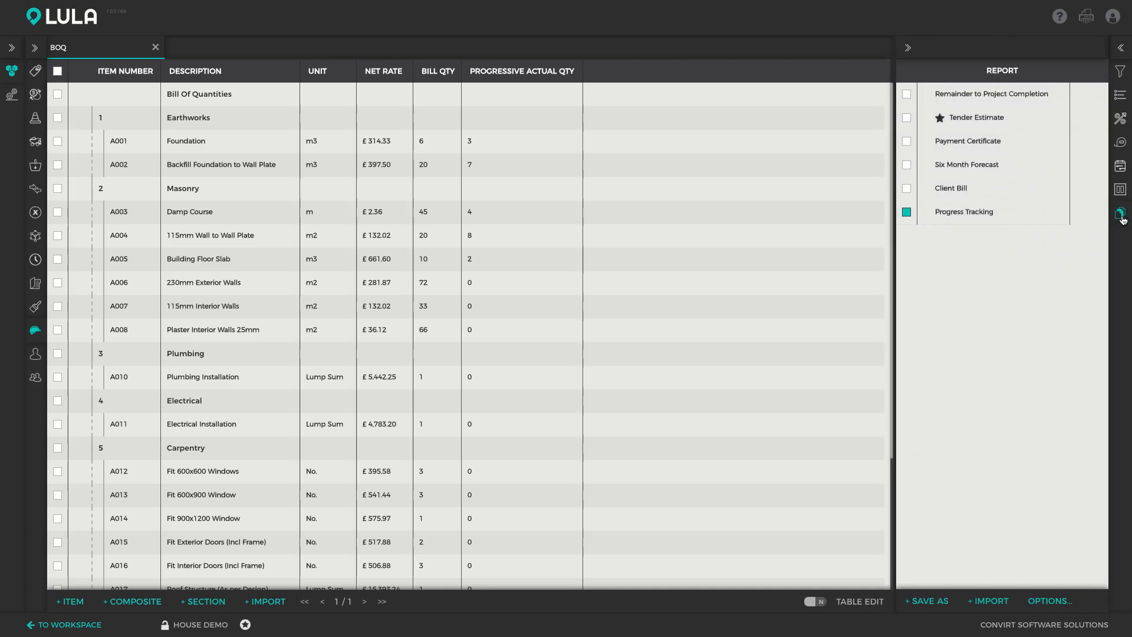
{"action": "left_click", "coordinate": [984, 141]}
{"action": "left_click", "coordinate": [1121, 215]}
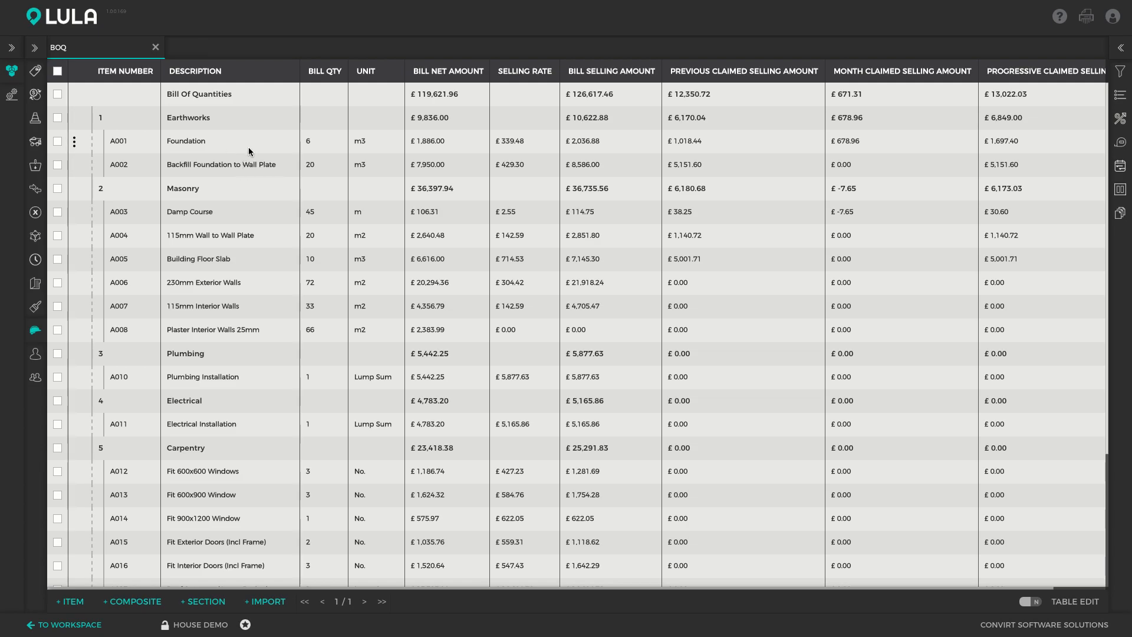
- Open the Resource Type class in the resource attributes and show its Progress Analysis report
{"action": "left_click", "coordinate": [35, 118]}
{"action": "left_click", "coordinate": [132, 97]}
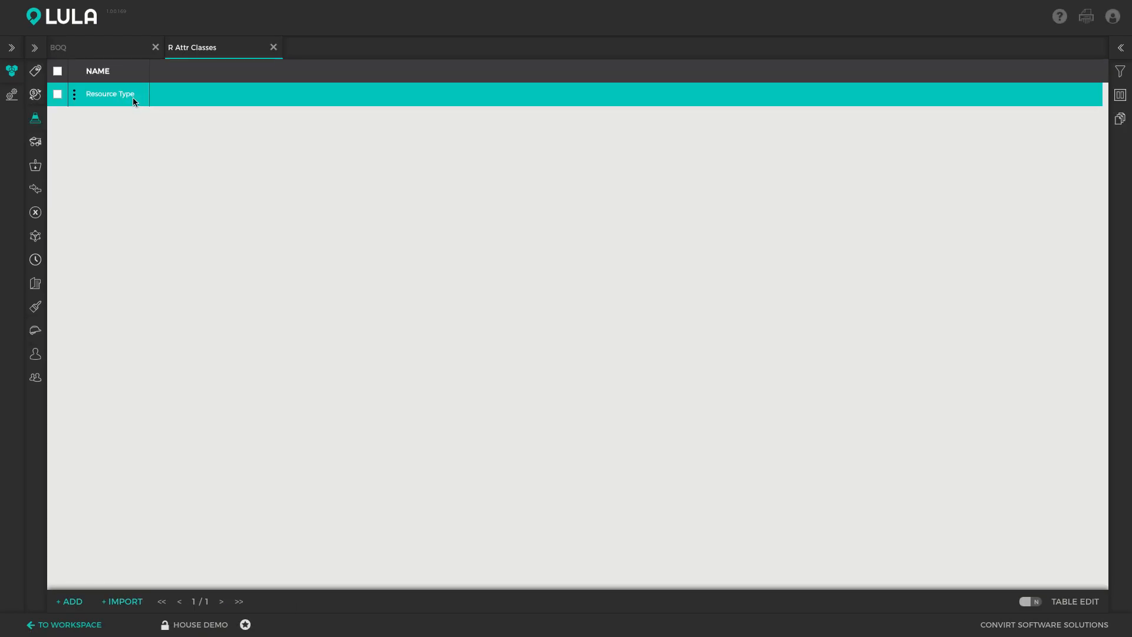
{"action": "double_click", "coordinate": [132, 99]}
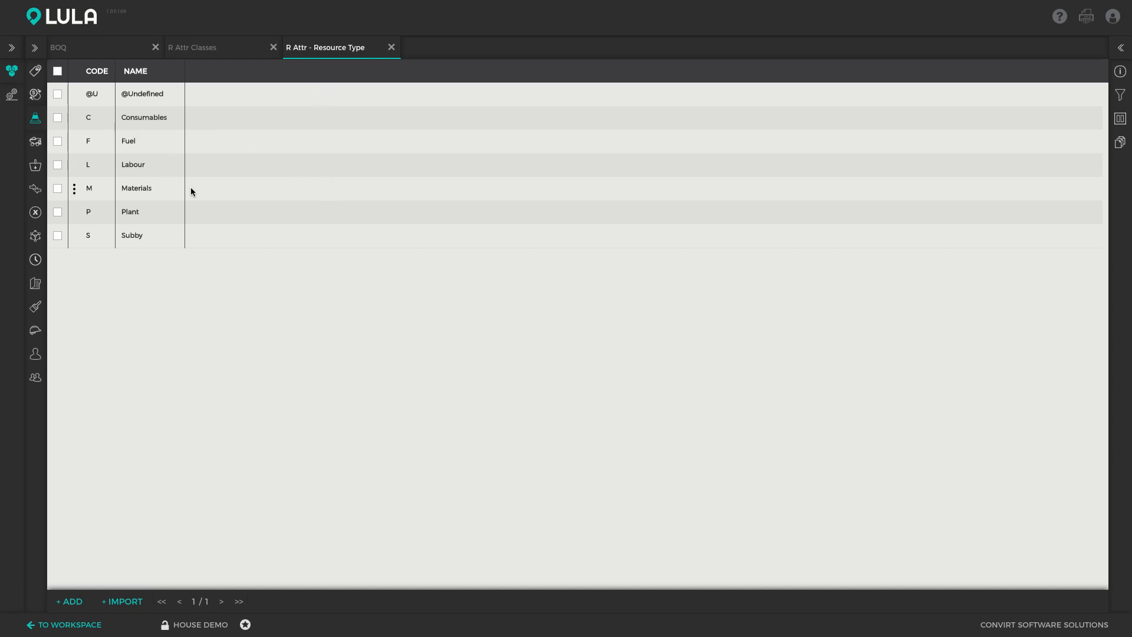
{"action": "left_click", "coordinate": [1120, 142]}
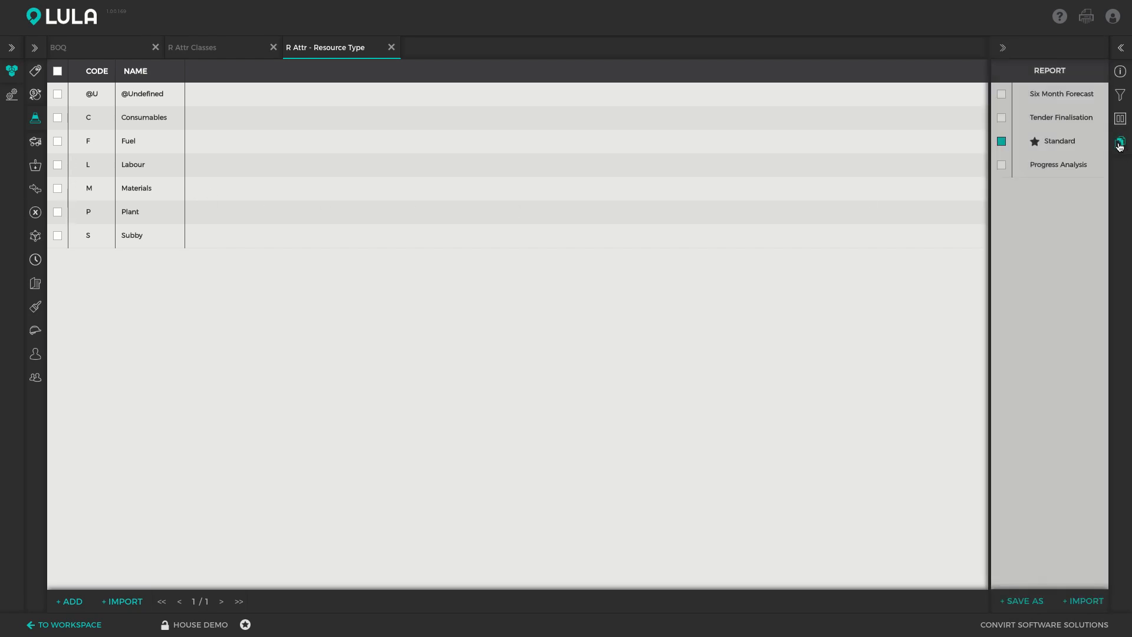
{"action": "left_click", "coordinate": [962, 165]}
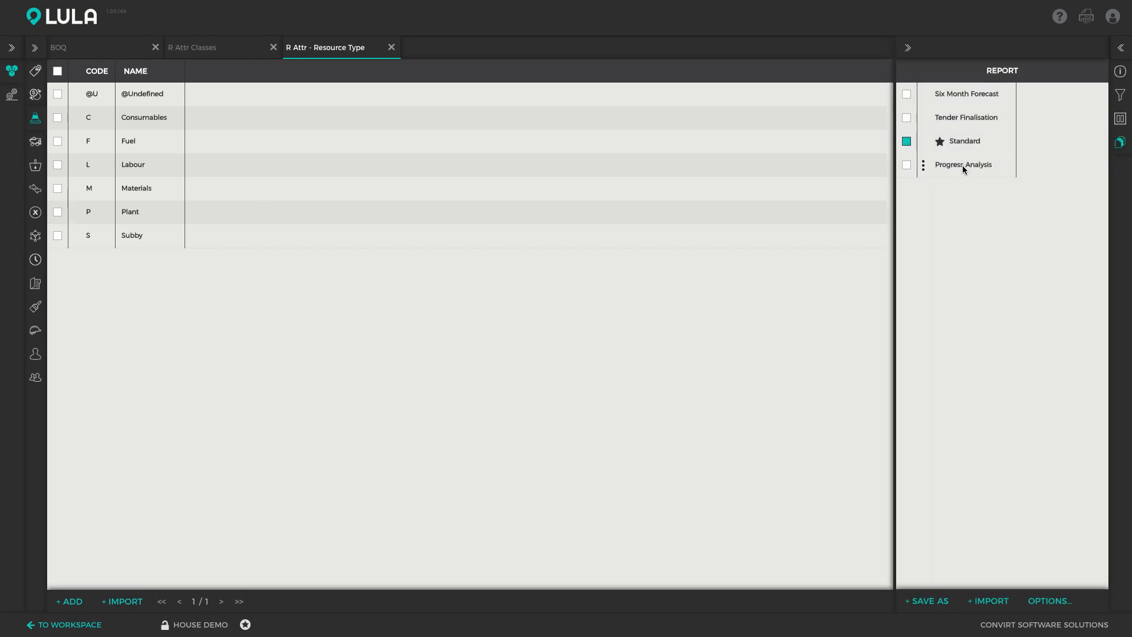
{"action": "left_click", "coordinate": [1120, 142]}
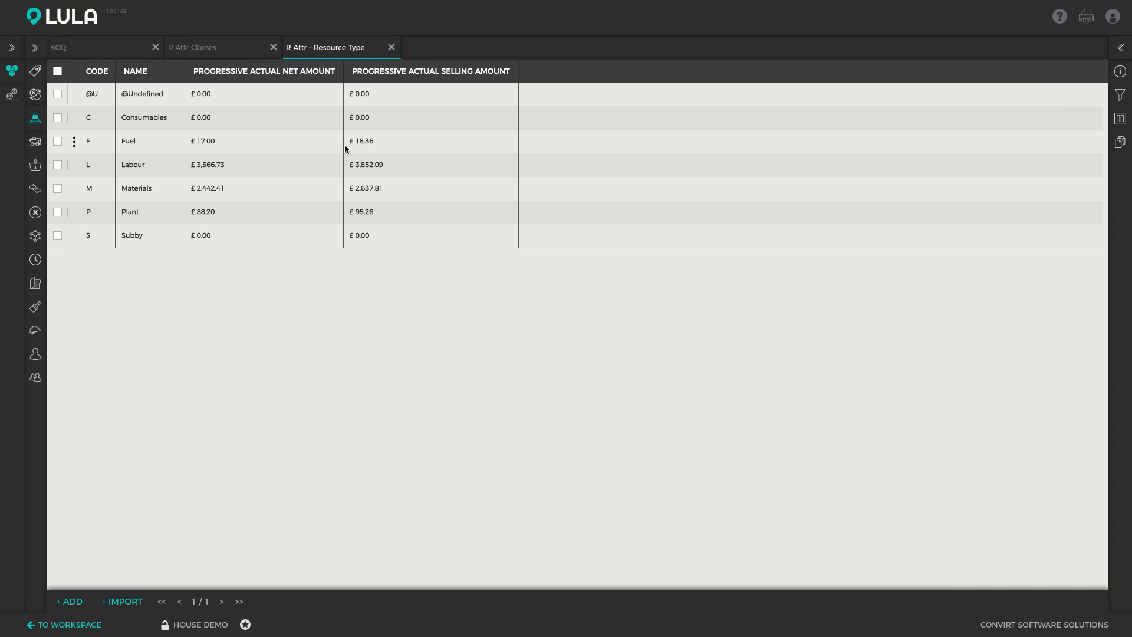
- Compare the progressive actual net and selling amounts of the Labour and Materials resource types
{"action": "left_click", "coordinate": [167, 139]}
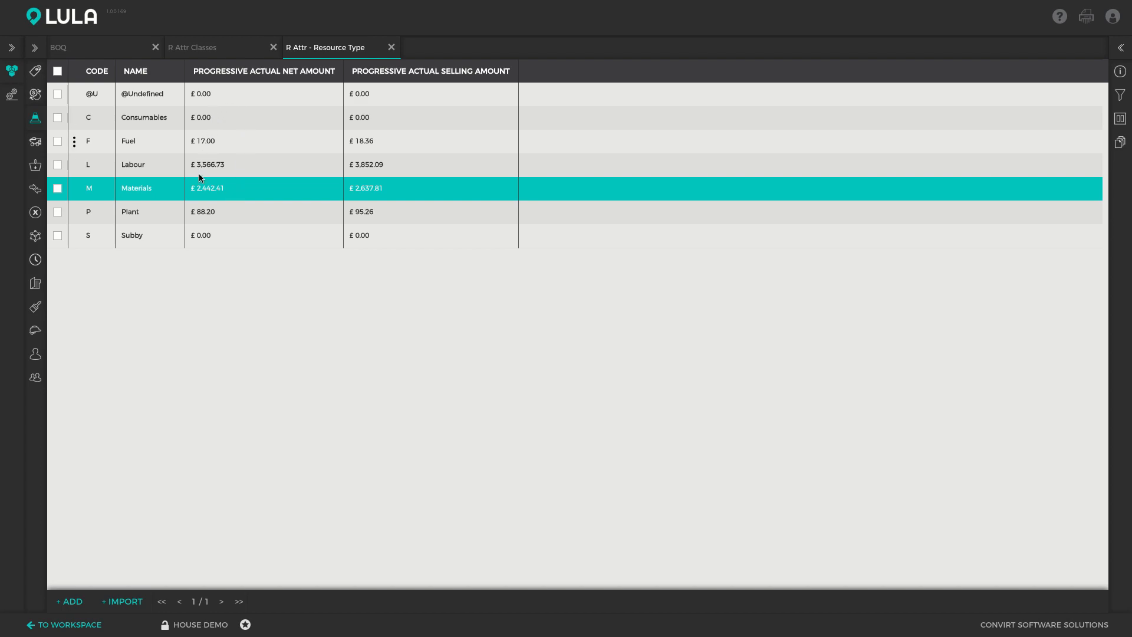
{"action": "left_click", "coordinate": [238, 166]}
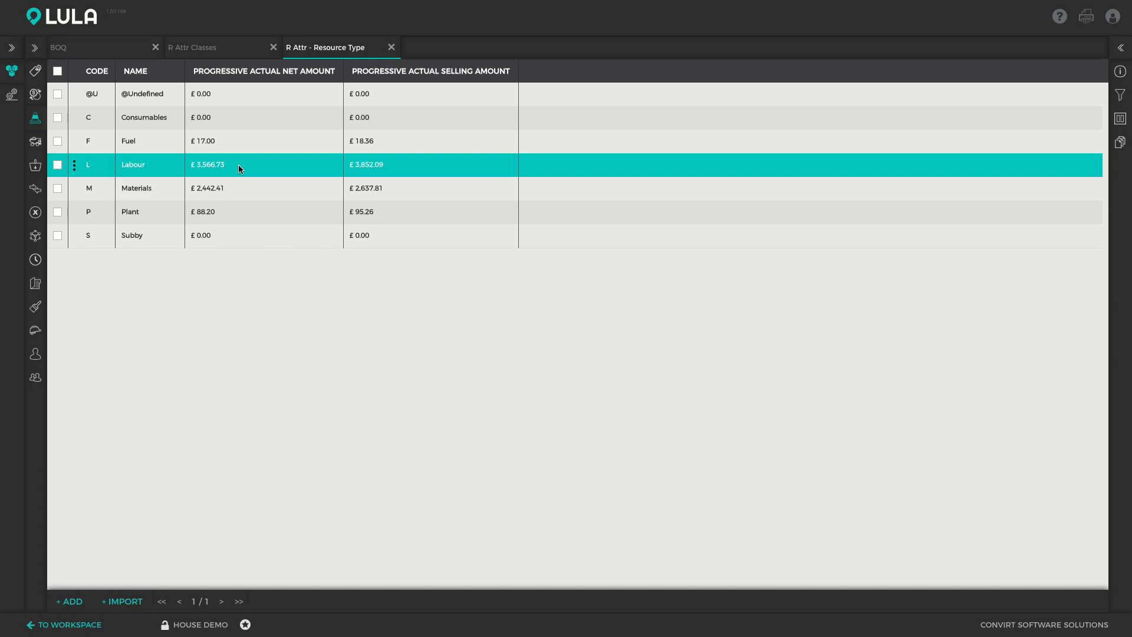
{"action": "left_click", "coordinate": [232, 190]}
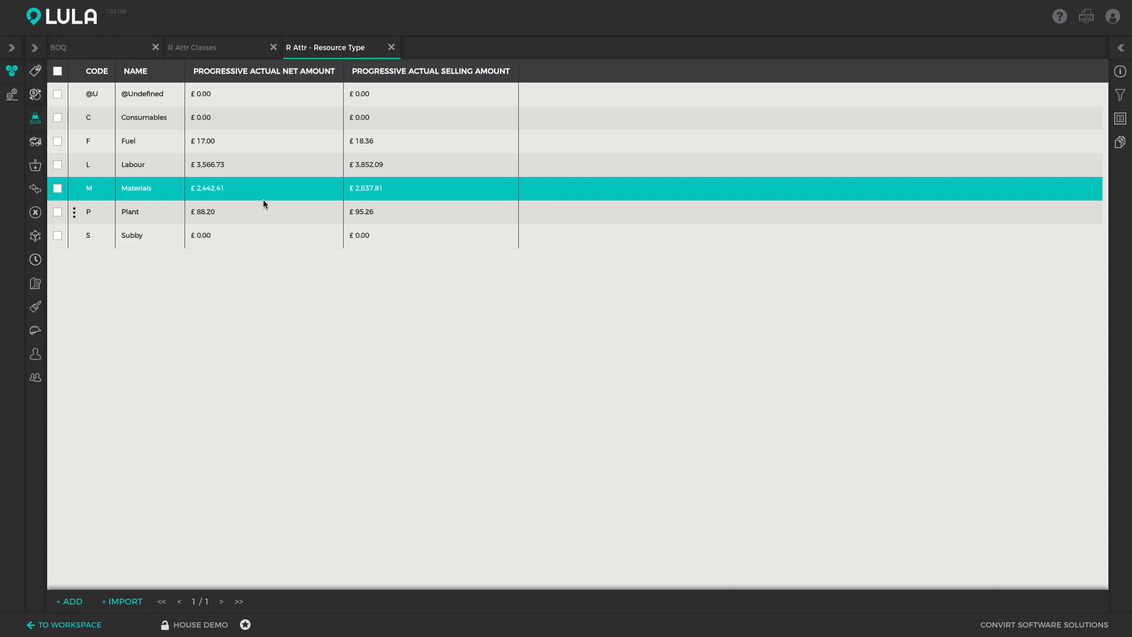
- Open the project's Resources and show the Progress Analysis report with progressive actual quantities and amounts
{"action": "left_click", "coordinate": [37, 142]}
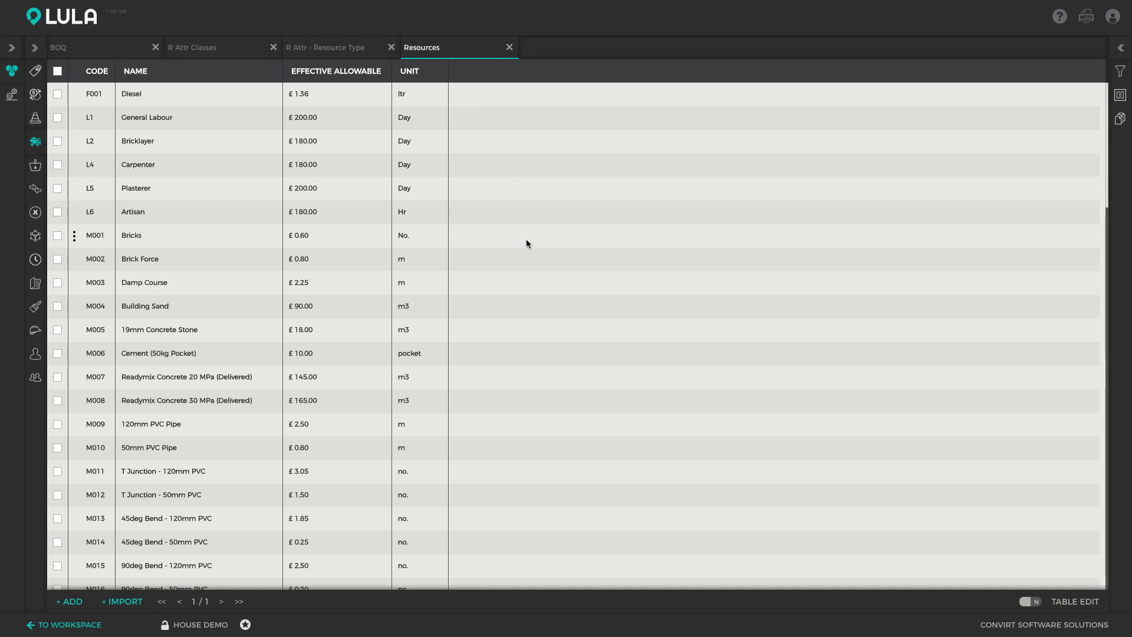
{"action": "left_click", "coordinate": [1123, 122]}
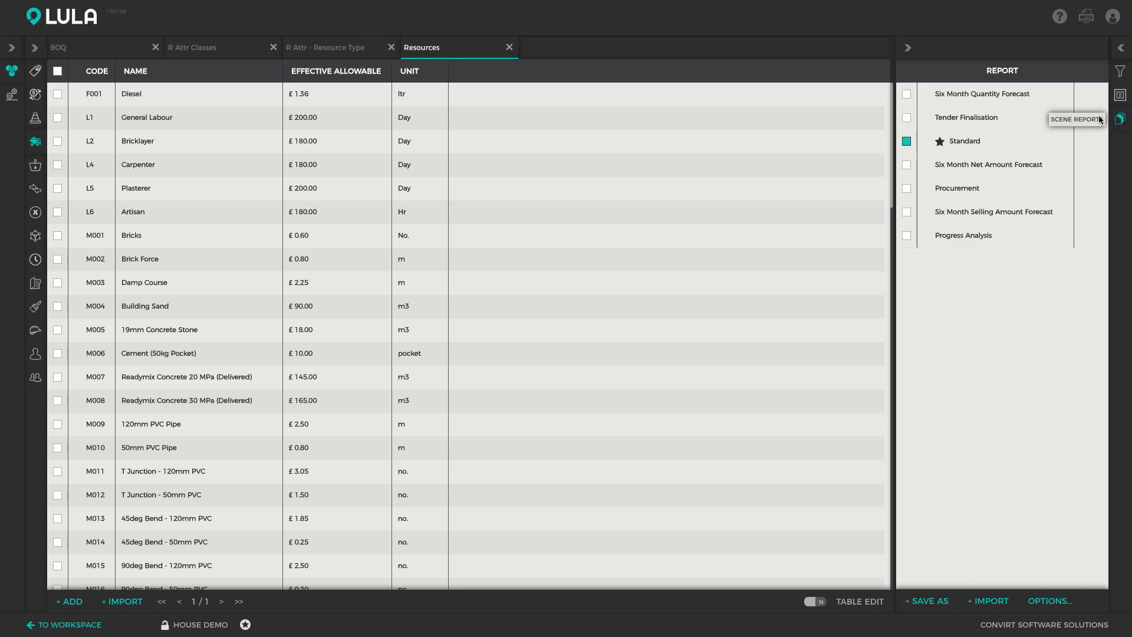
{"action": "left_click", "coordinate": [981, 236]}
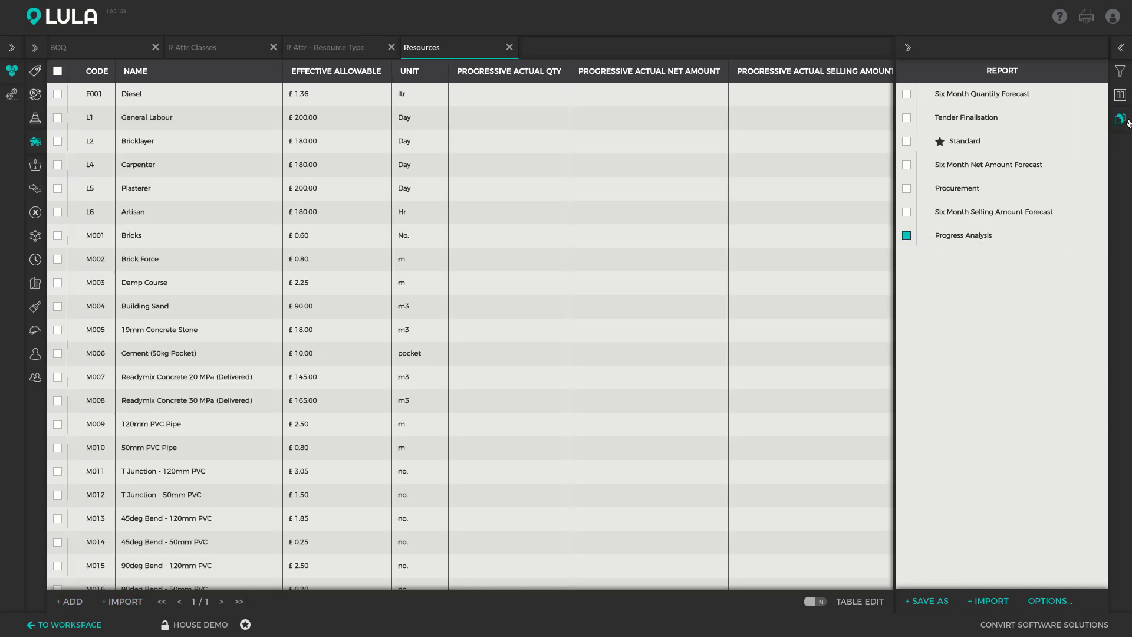
{"action": "left_click", "coordinate": [1127, 122]}
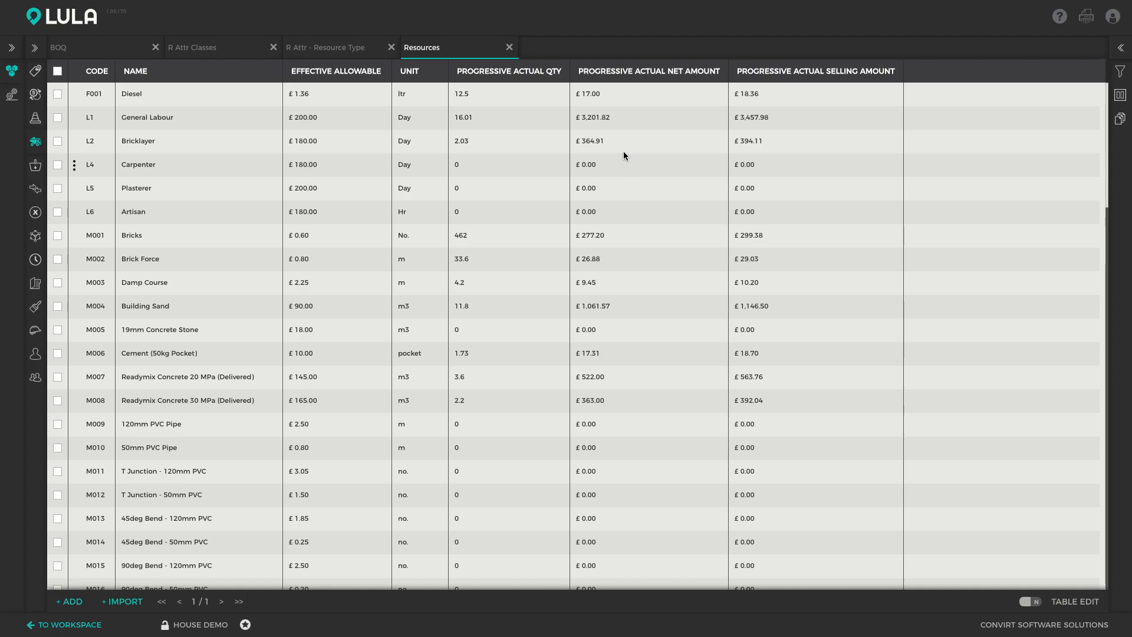
- Filter the Resources list by the Materials resource type
{"action": "left_click", "coordinate": [1120, 71]}
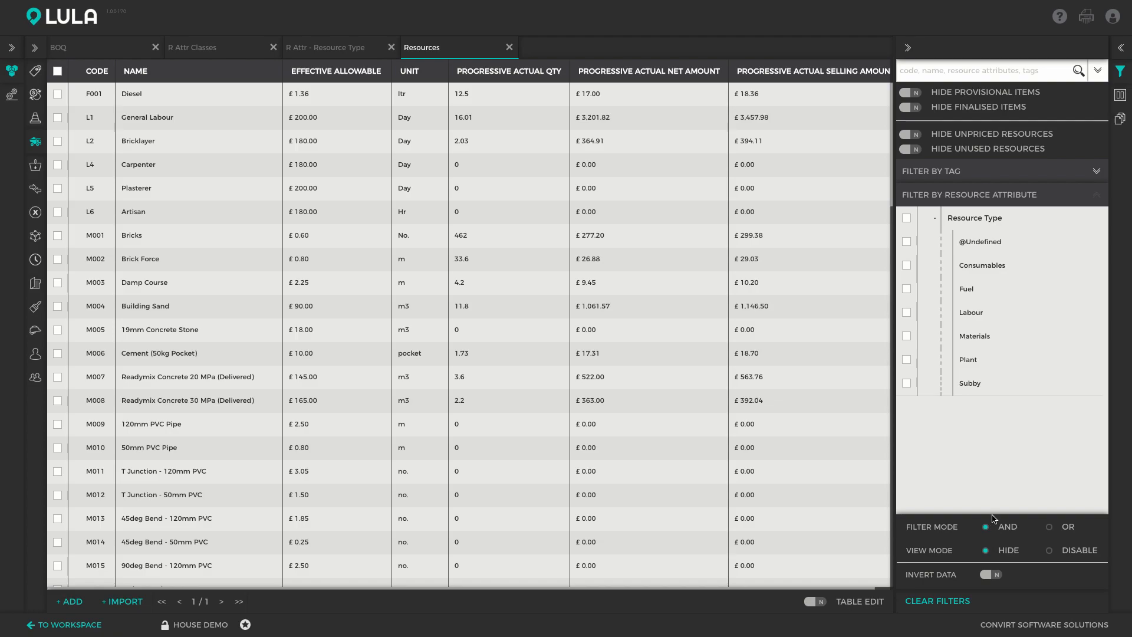
{"action": "left_click", "coordinate": [907, 337]}
{"action": "left_click", "coordinate": [1122, 72]}
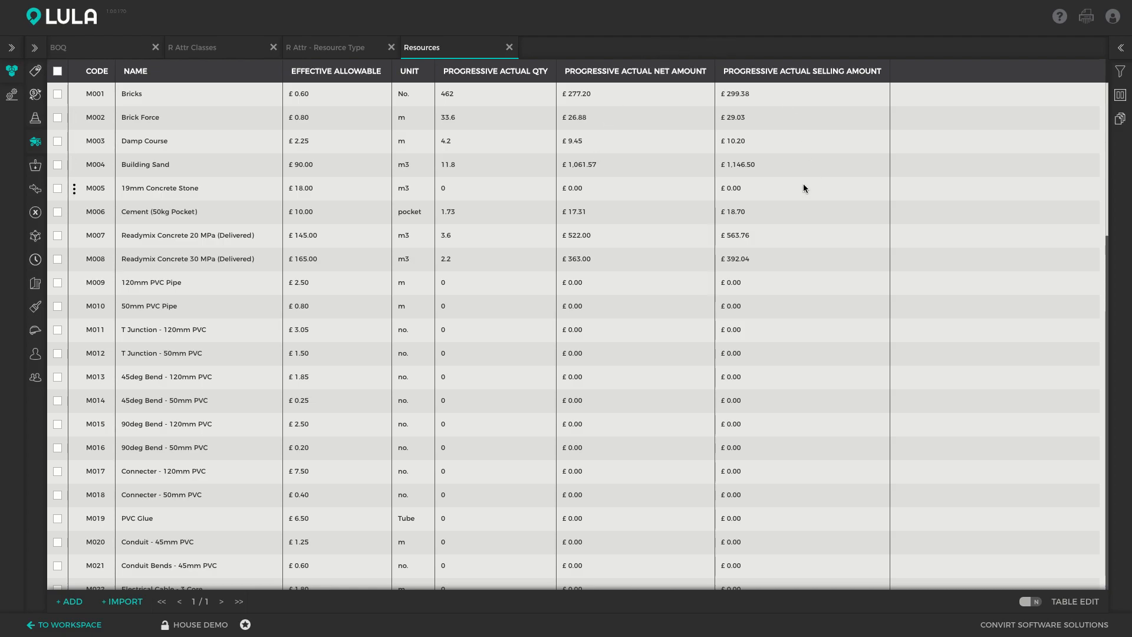
- Open Find And Replace for the Brick Force resource and examine its direct and indirect usages
{"action": "left_click", "coordinate": [486, 122]}
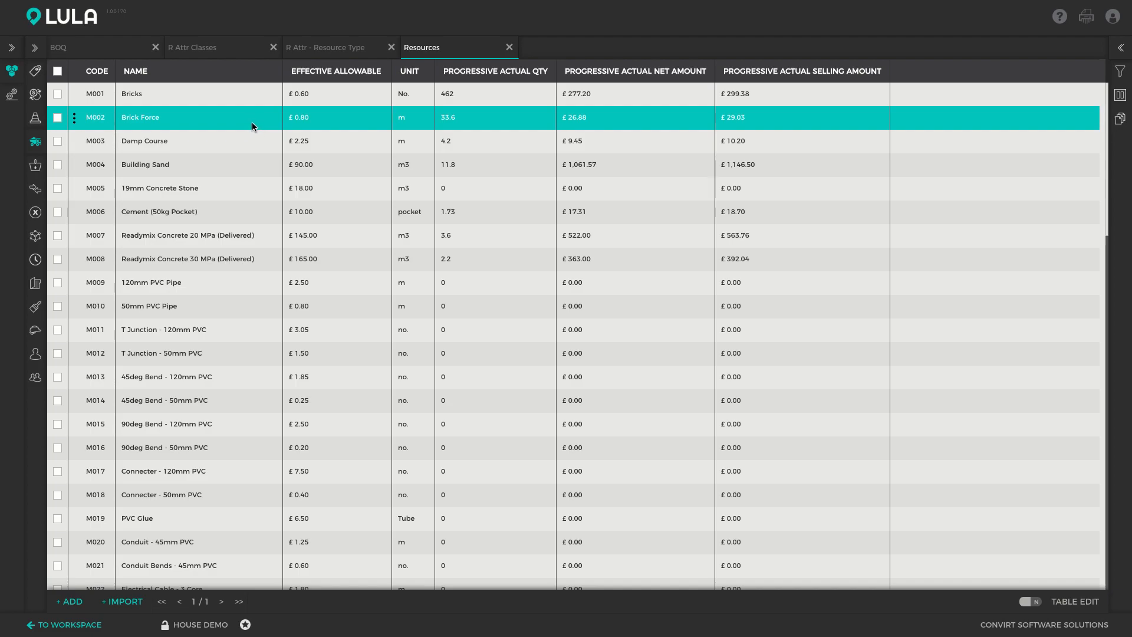
{"action": "left_click", "coordinate": [75, 118]}
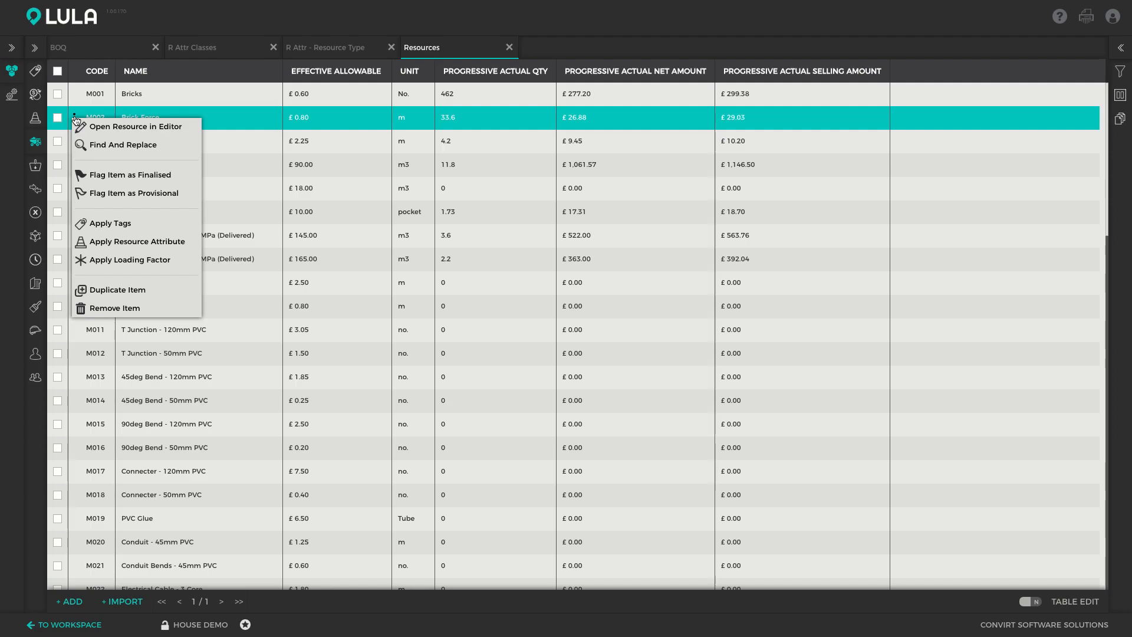
{"action": "left_click", "coordinate": [95, 145]}
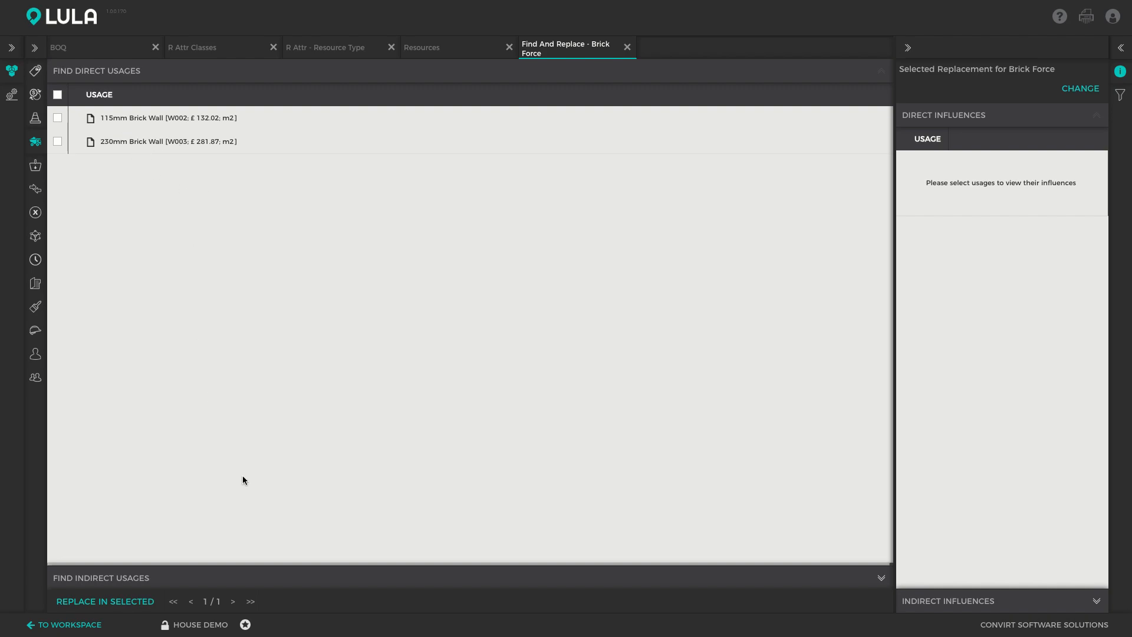
{"action": "left_click", "coordinate": [257, 579]}
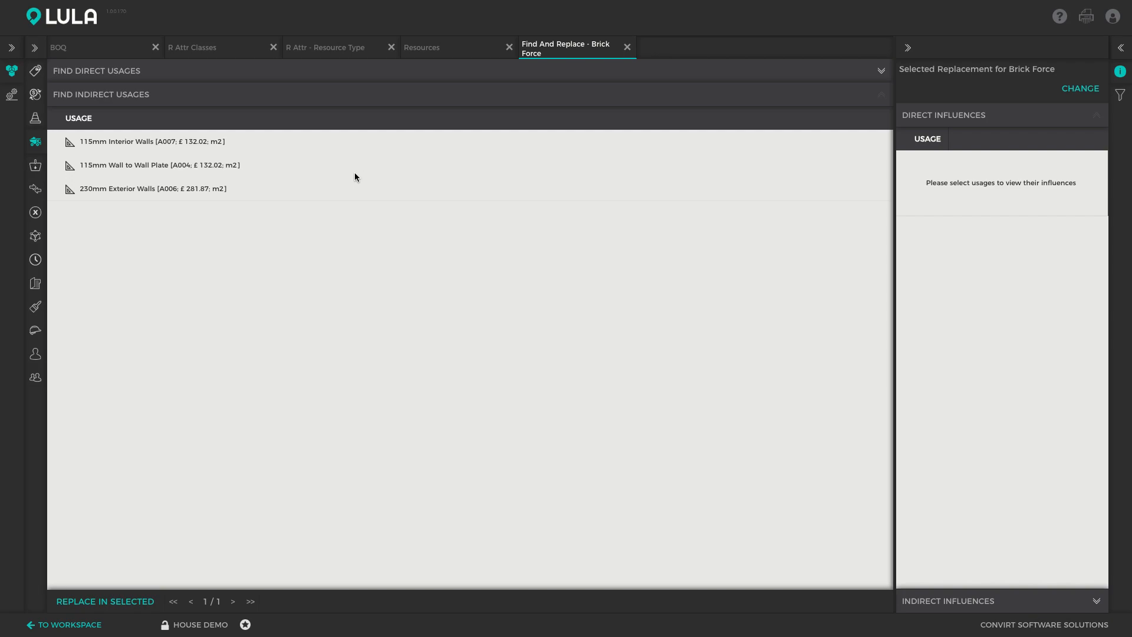
- Return to the Resources list and compare the progressive actual figures of Building Sand and Brick Force
{"action": "left_click", "coordinate": [427, 51]}
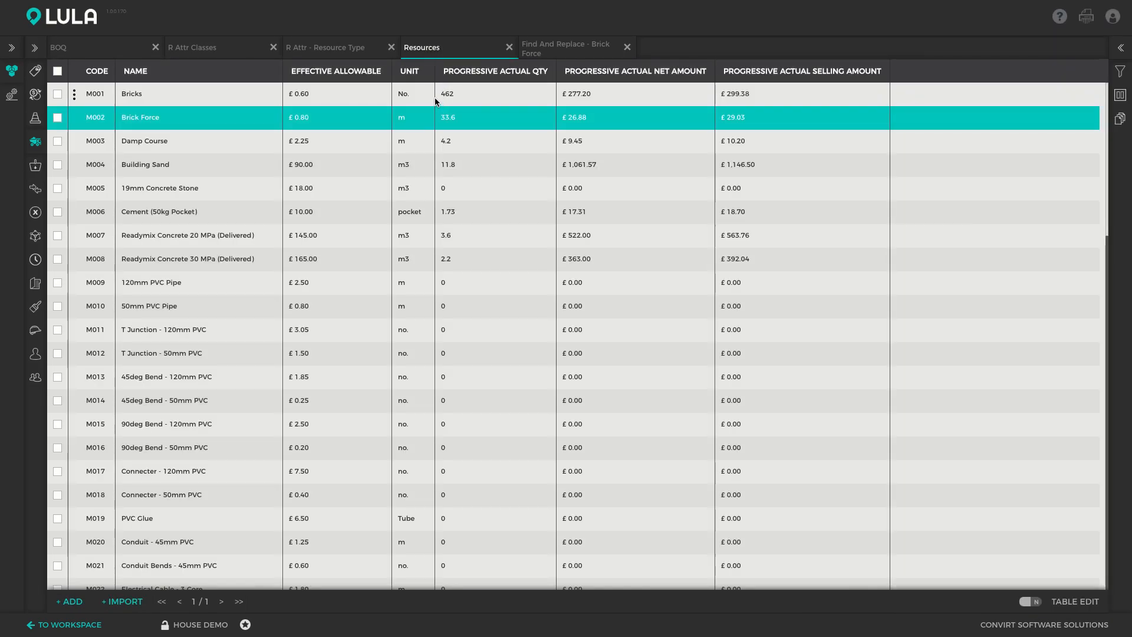
{"action": "left_click", "coordinate": [426, 165]}
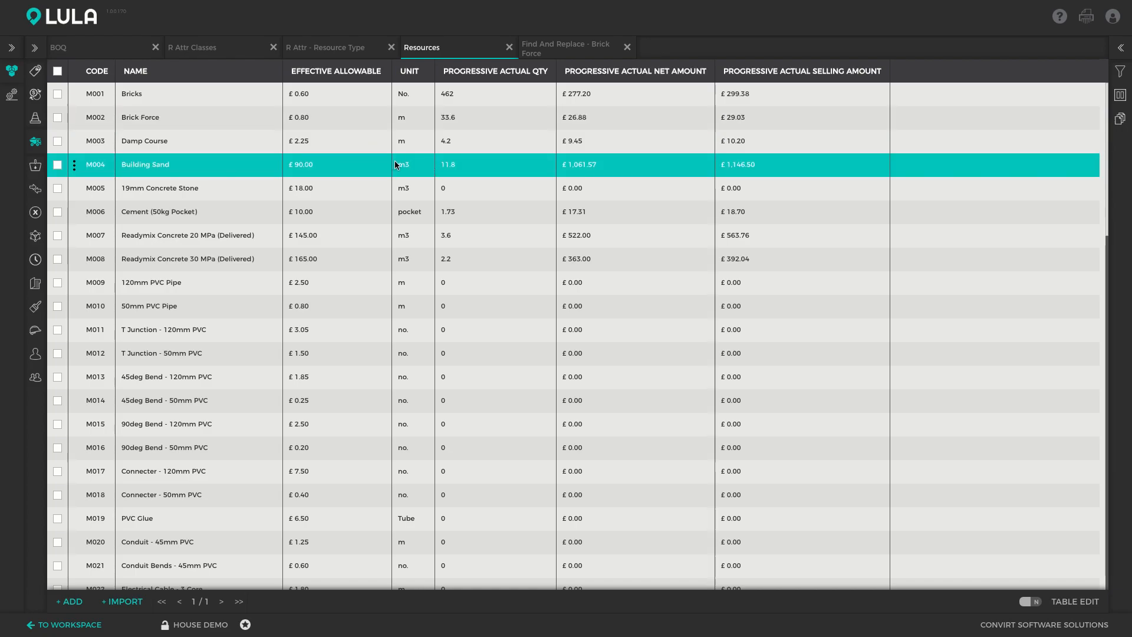
{"action": "left_click", "coordinate": [464, 119]}
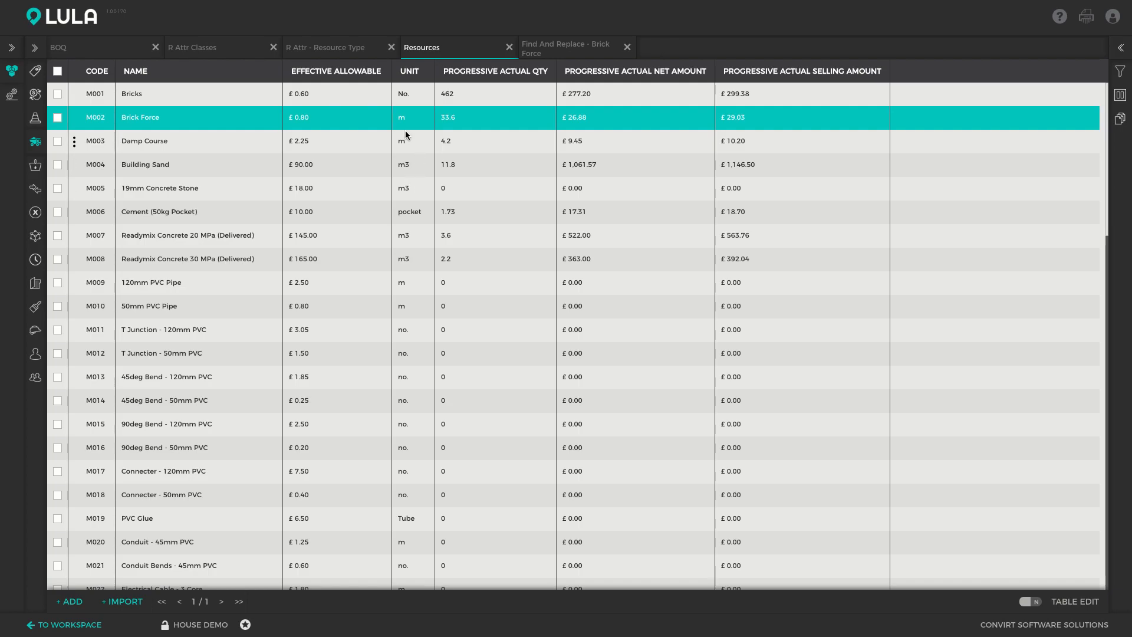
{"action": "left_click", "coordinate": [399, 165]}
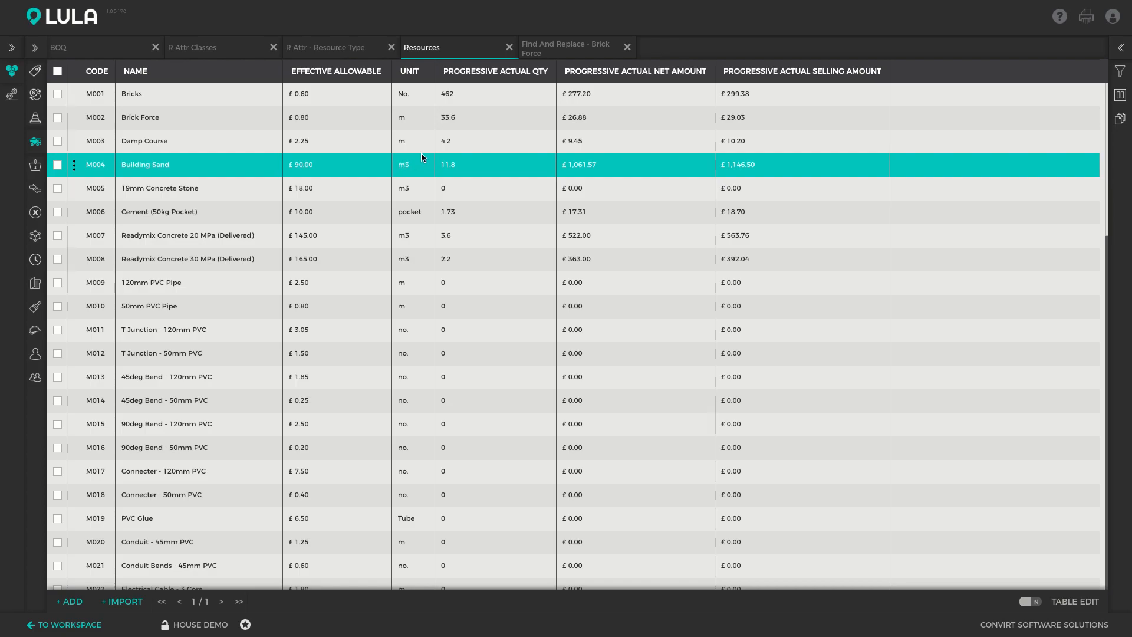